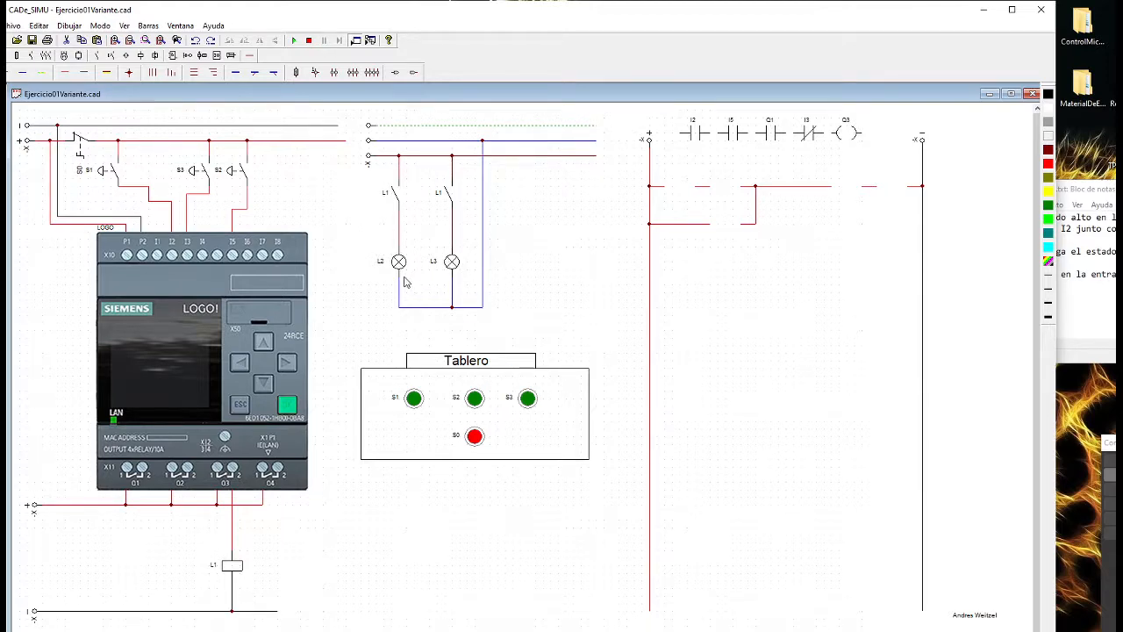
Examine the LOGO! input and output wiring, the L2 and L3 lamp circuit, and the Tablero pushbutton panel in the schematic
scroll(444, 290, "up", 2)
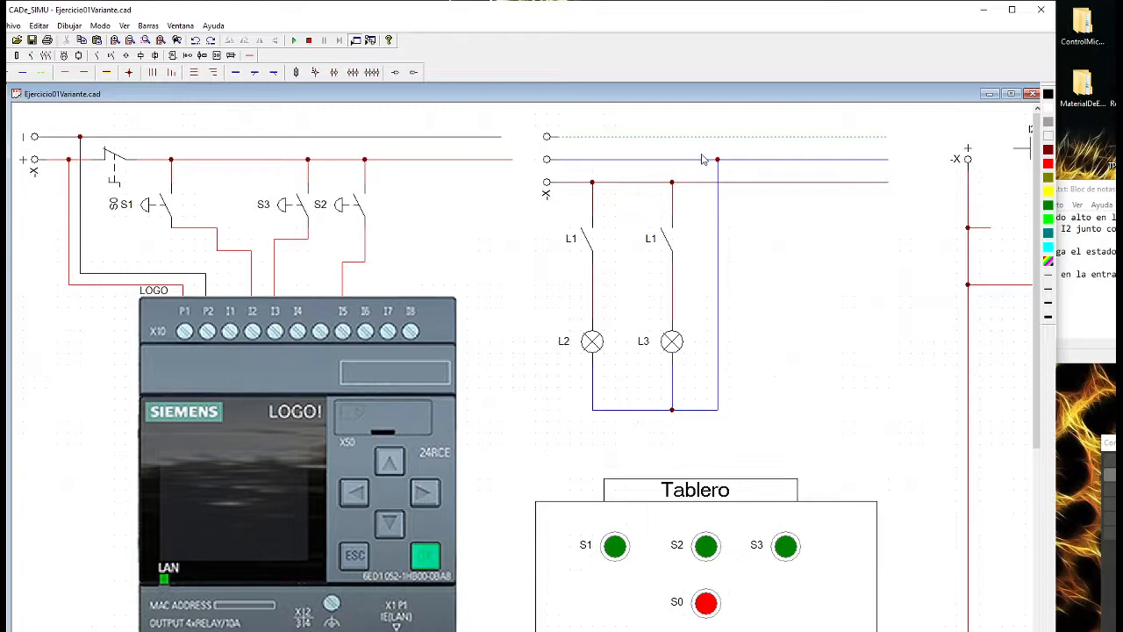
scroll(680, 338, "down", 1)
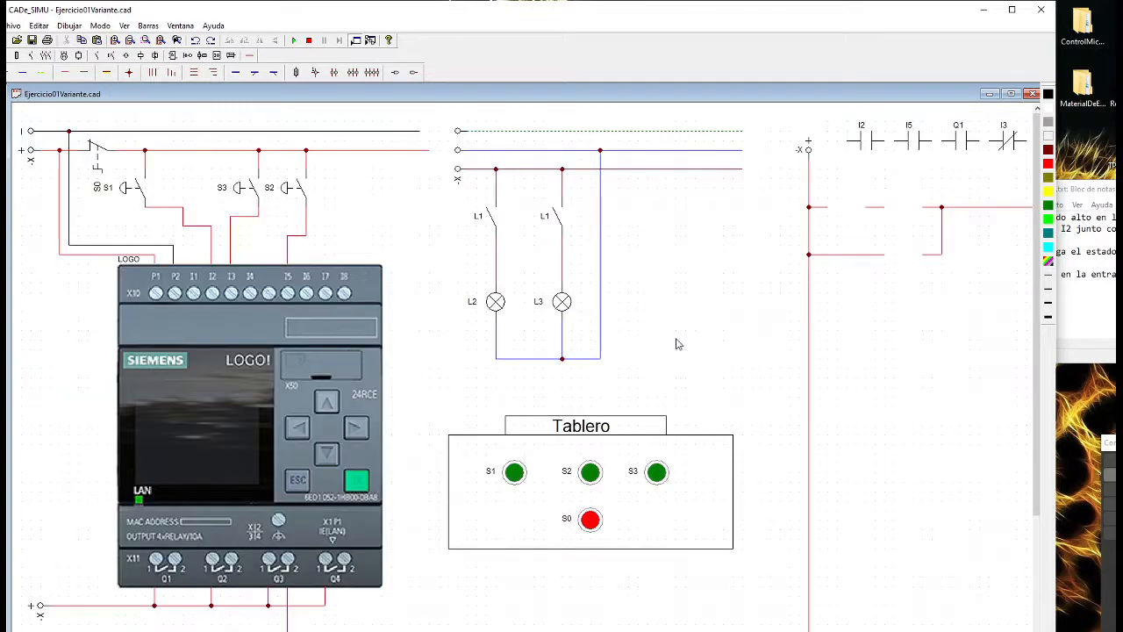
scroll(676, 344, "down", 1)
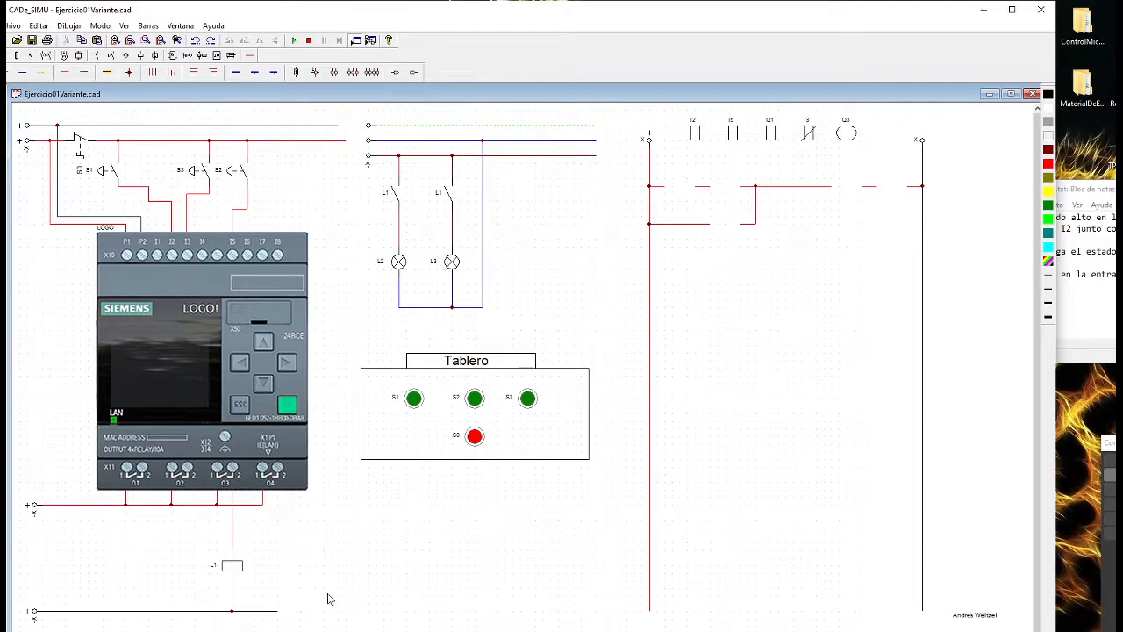
scroll(326, 597, "down", 1)
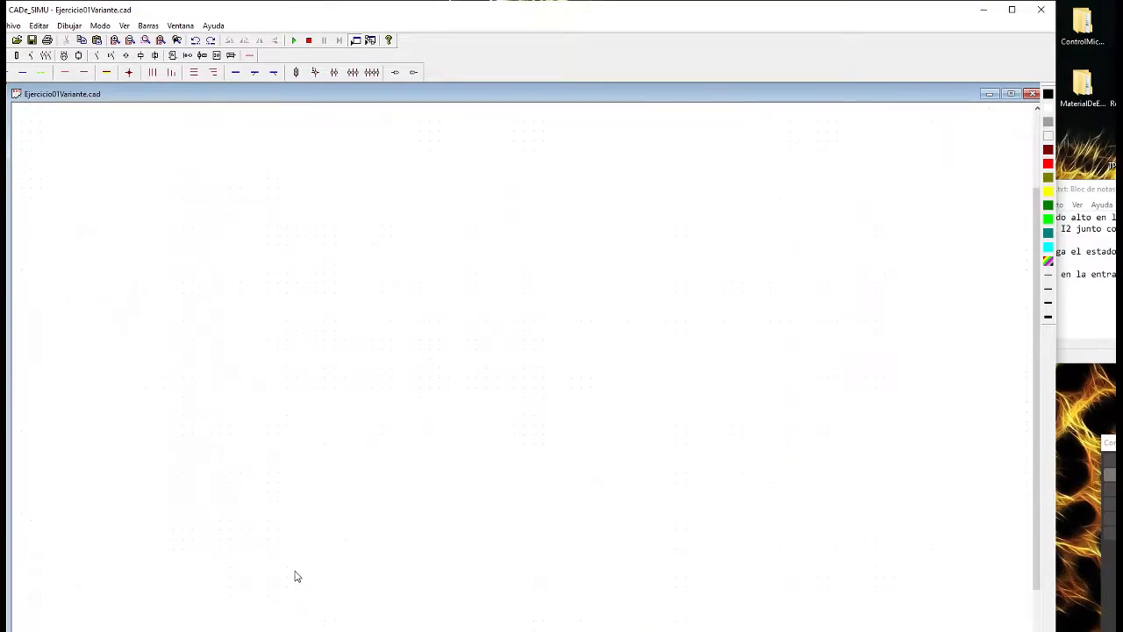
scroll(294, 575, "down", 2)
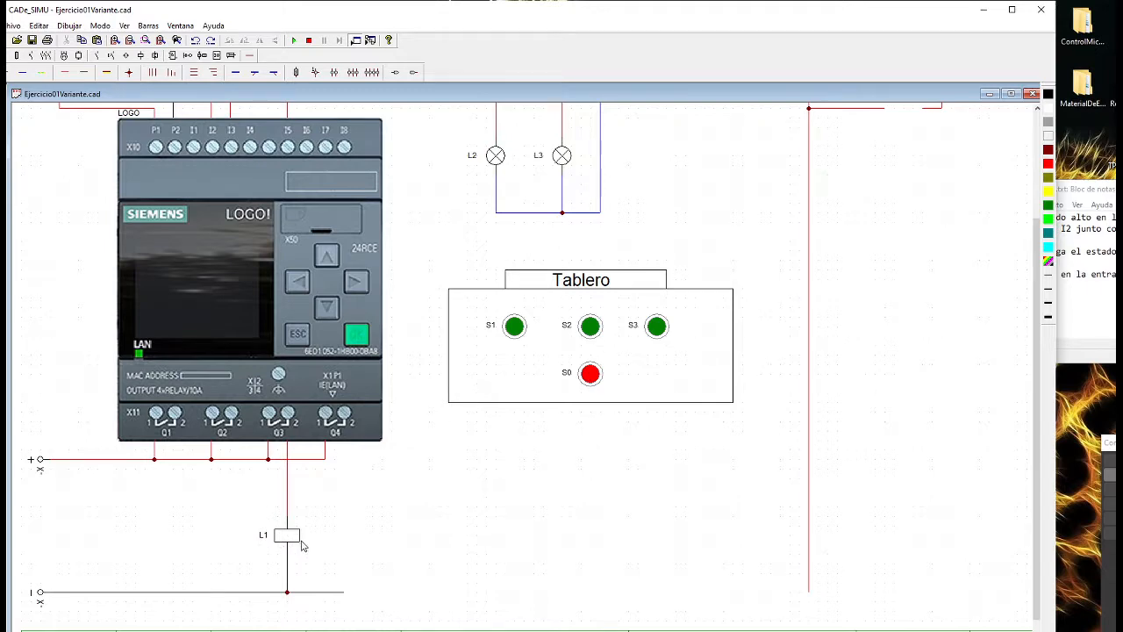
scroll(345, 551, "up", 3)
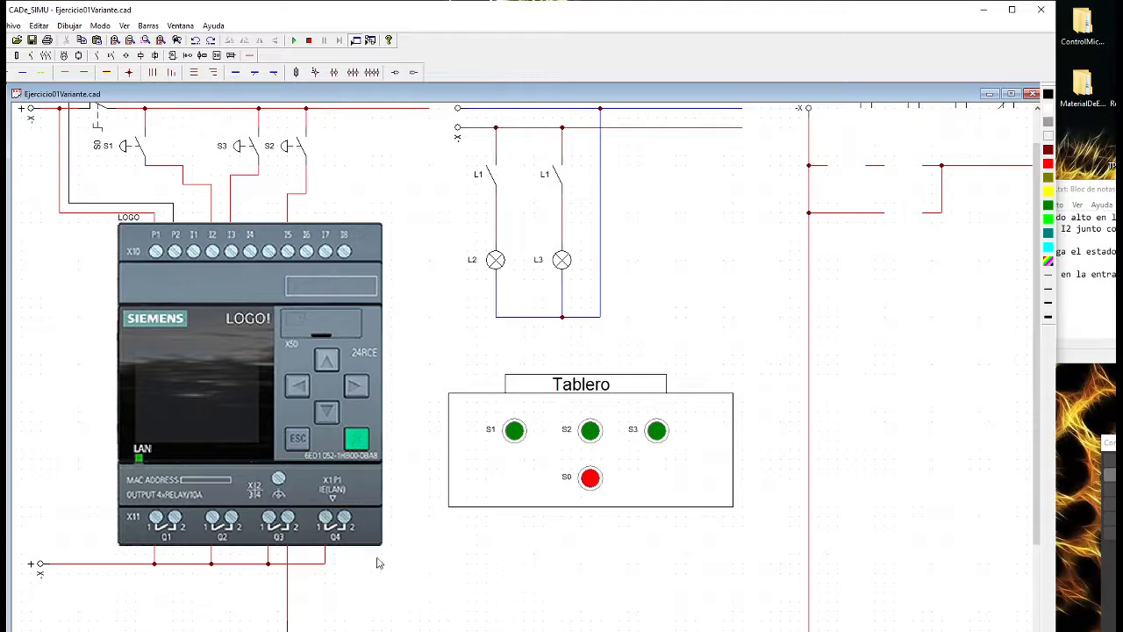
scroll(412, 504, "up", 3)
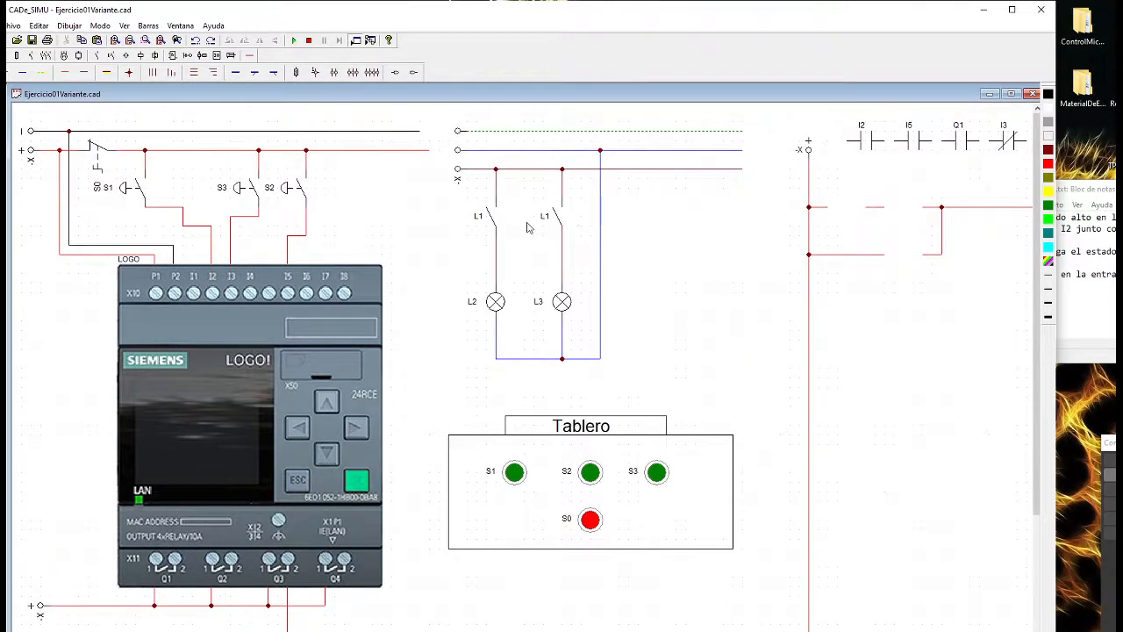
scroll(442, 234, "down", 1)
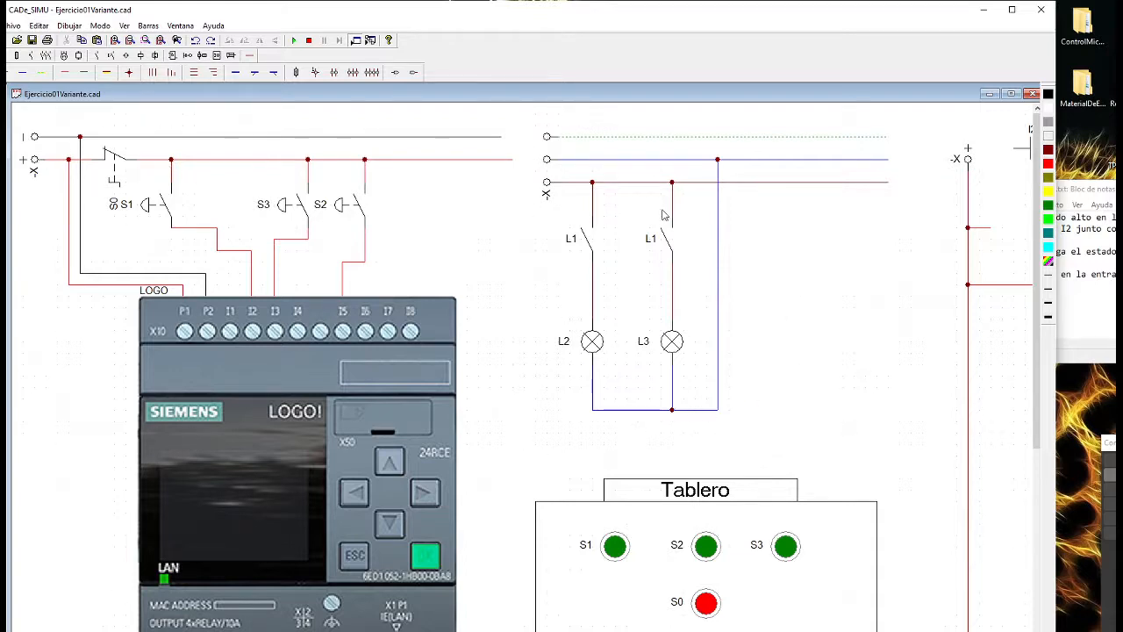
scroll(651, 242, "down", 1)
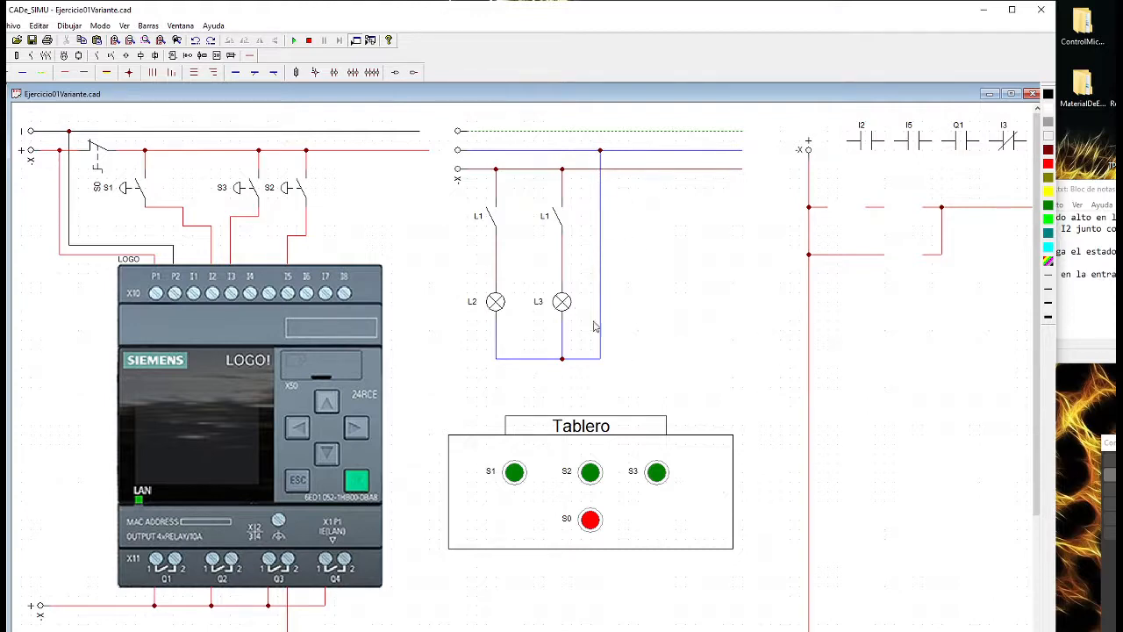
scroll(606, 342, "down", 1)
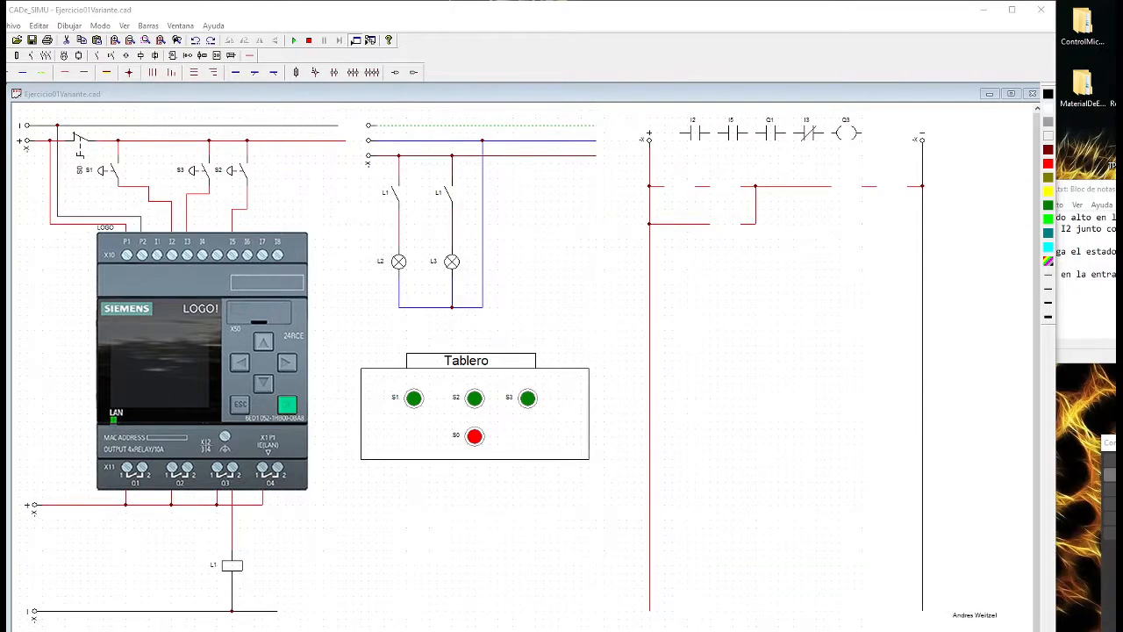
Place the Ejercicio01VariantePLC.txt notes over the schematic and examine the wiring from output Q3 to coil L1
left_click_drag(1112, 195, 831, 234)
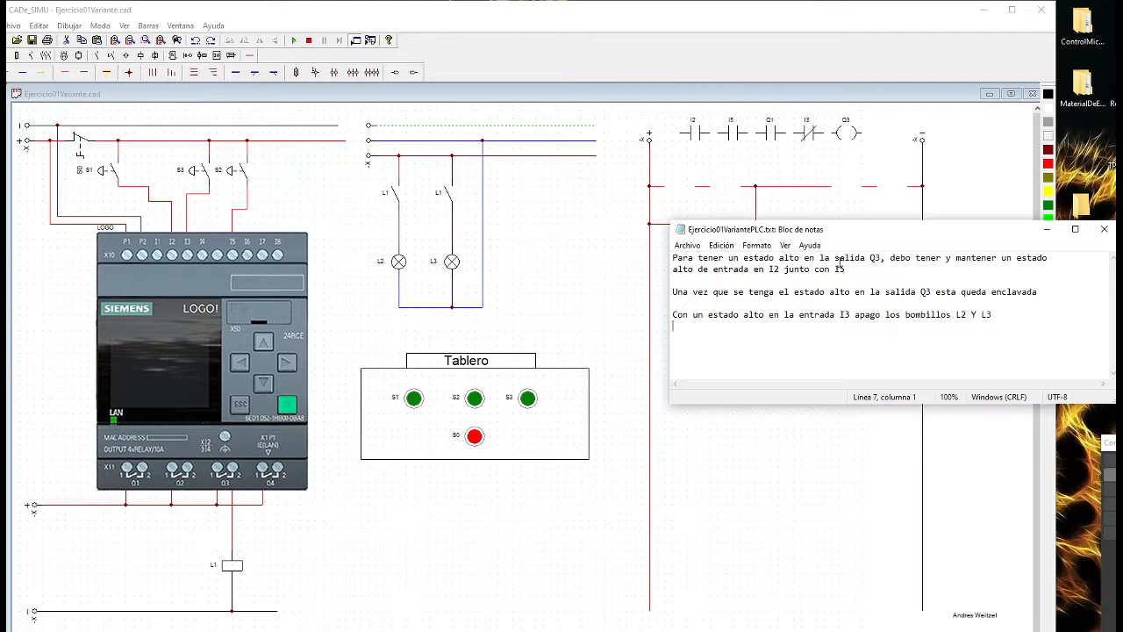
left_click_drag(803, 229, 769, 245)
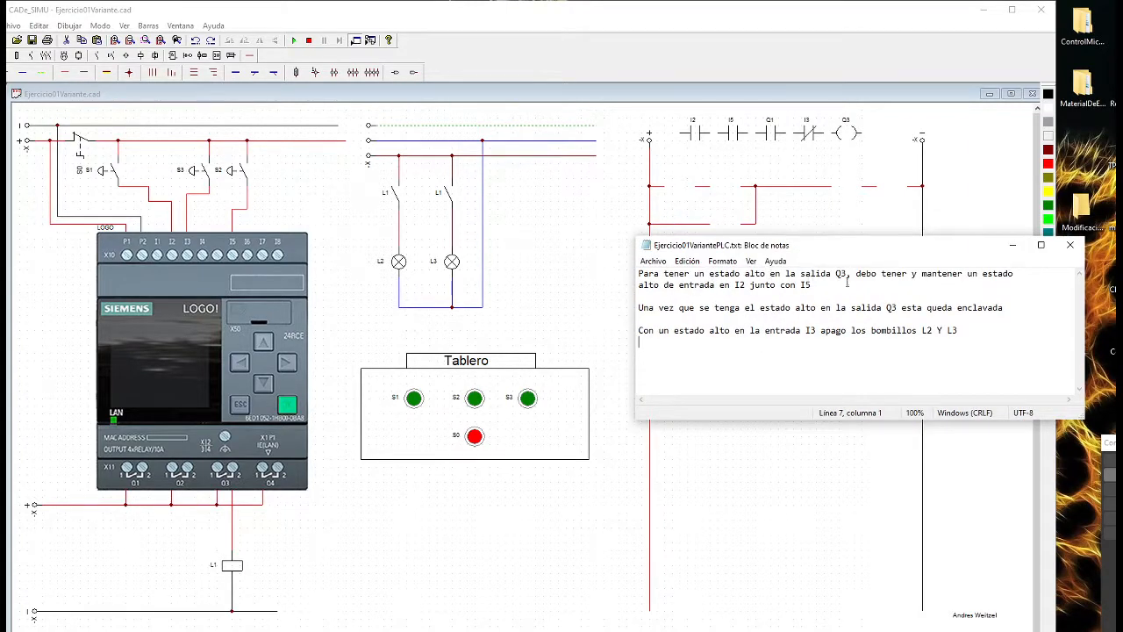
scroll(244, 545, "up", 3)
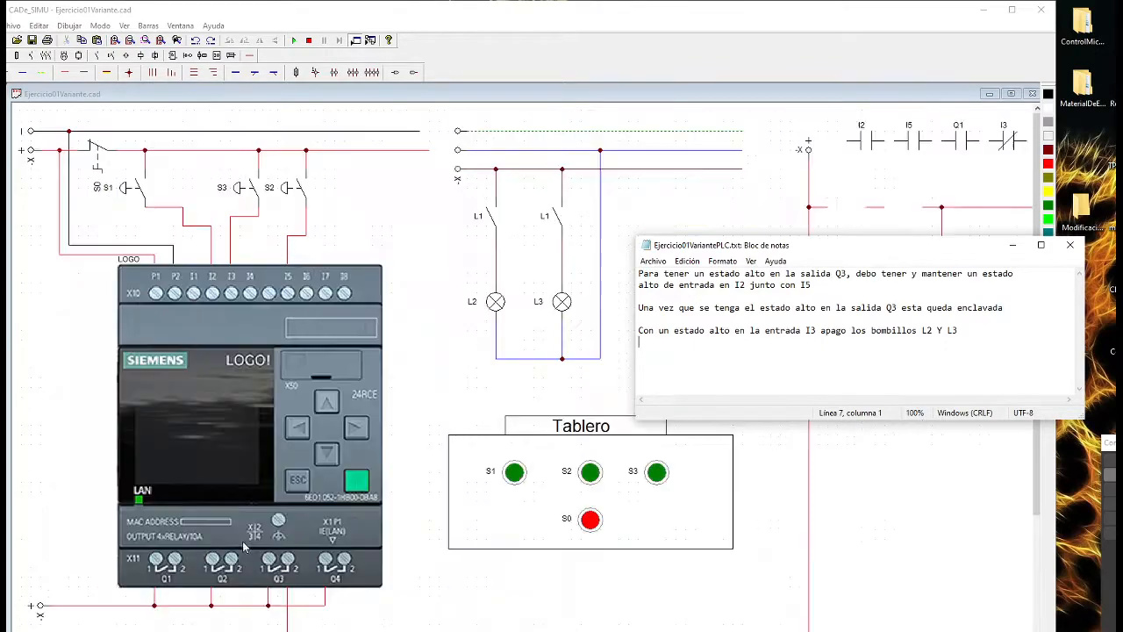
scroll(263, 501, "down", 2)
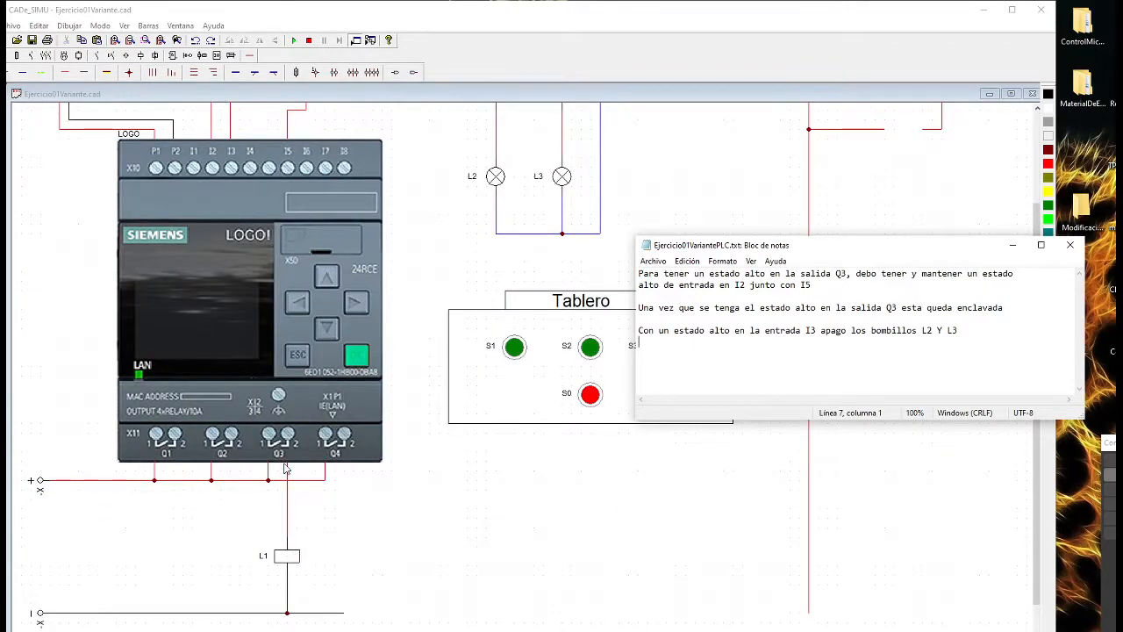
scroll(295, 466, "down", 1)
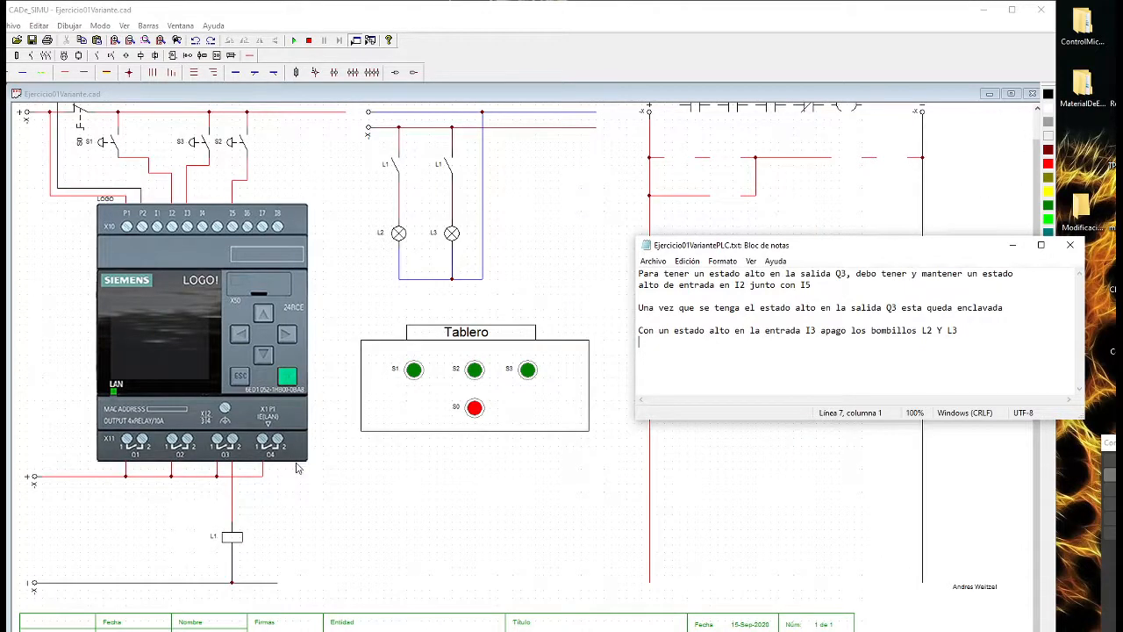
scroll(296, 468, "up", 1)
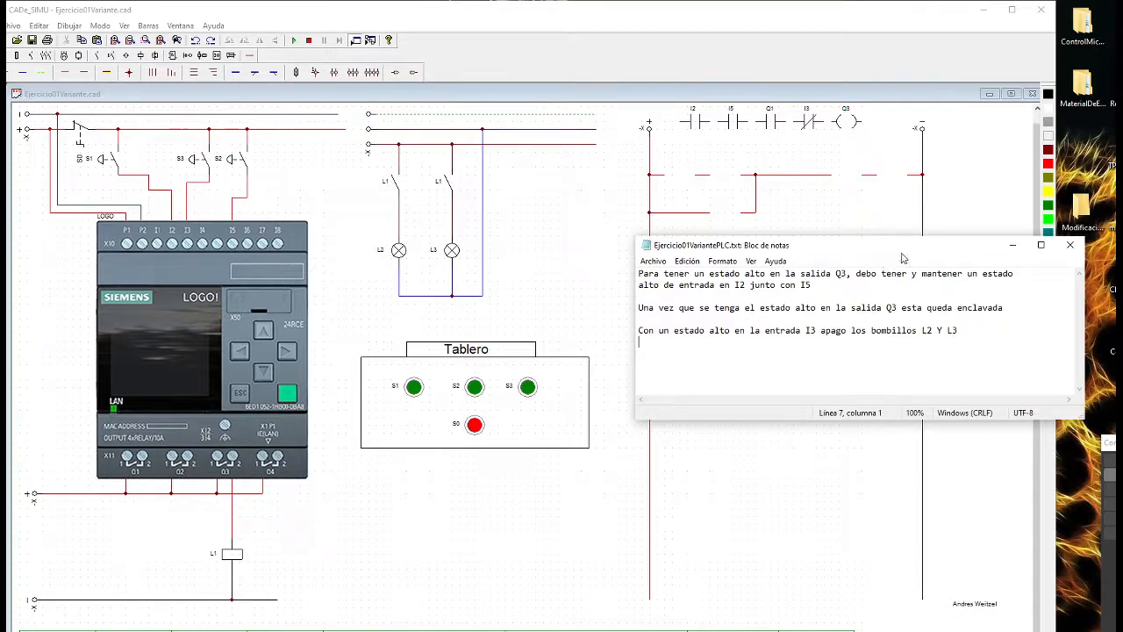
Reposition and enlarge the Ejercicio01VariantePLC.txt Notepad window, and zoom its text to 150%
left_click_drag(902, 256, 757, 223)
scroll(780, 278, "up", 2, "ctrl")
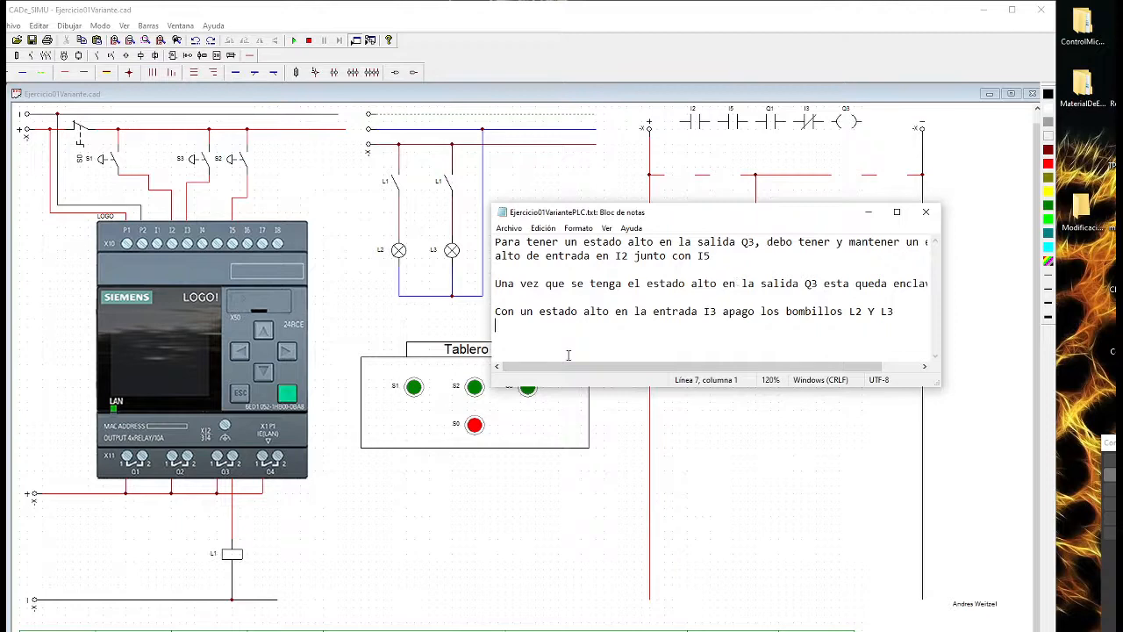
left_click_drag(564, 386, 564, 453)
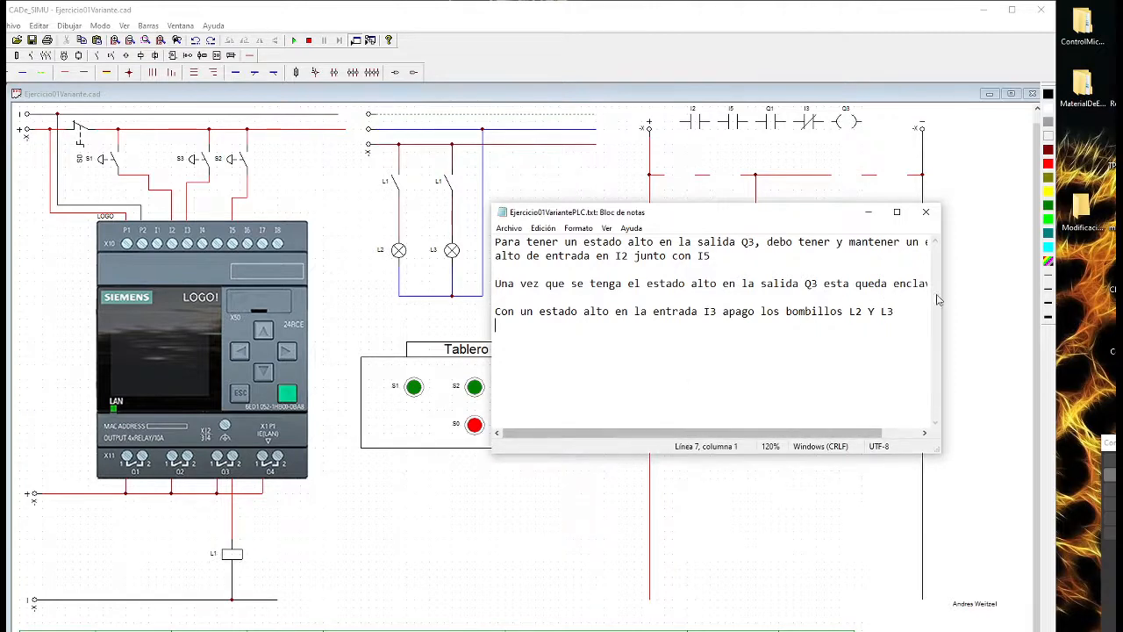
left_click_drag(938, 300, 1066, 300)
scroll(829, 325, "up", 2, "ctrl")
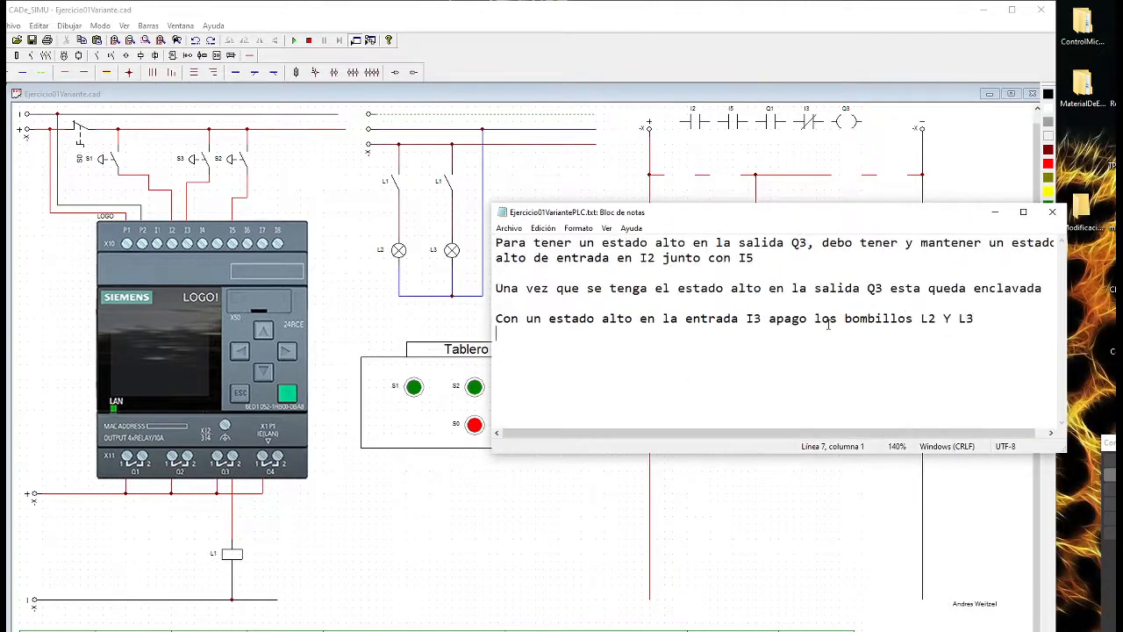
left_click_drag(492, 351, 395, 352)
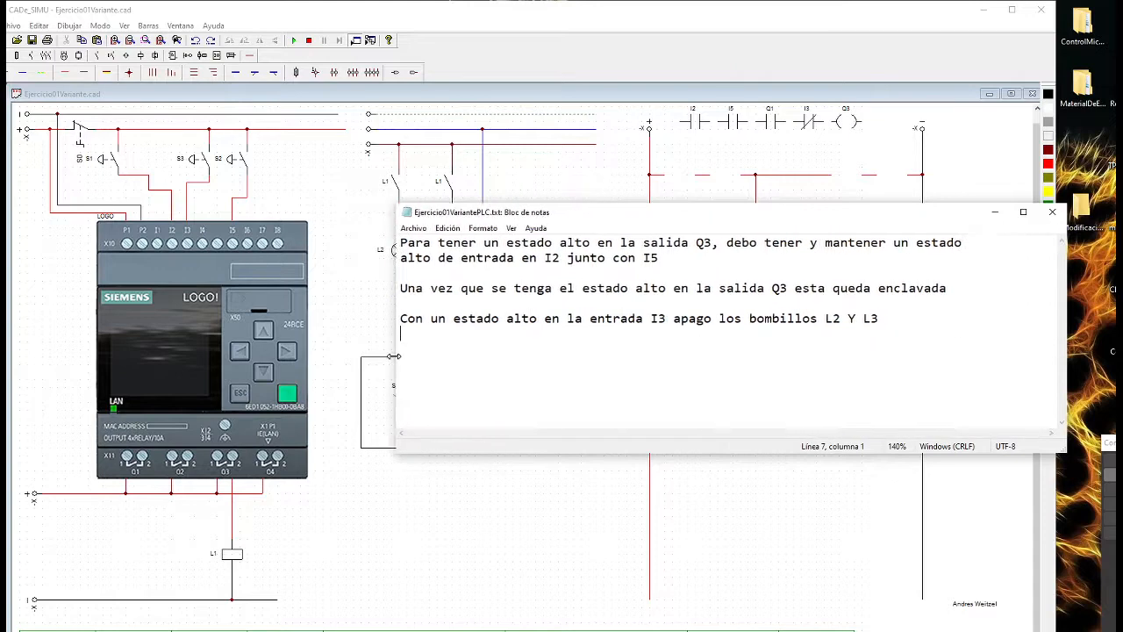
scroll(765, 305, "up", 1, "ctrl")
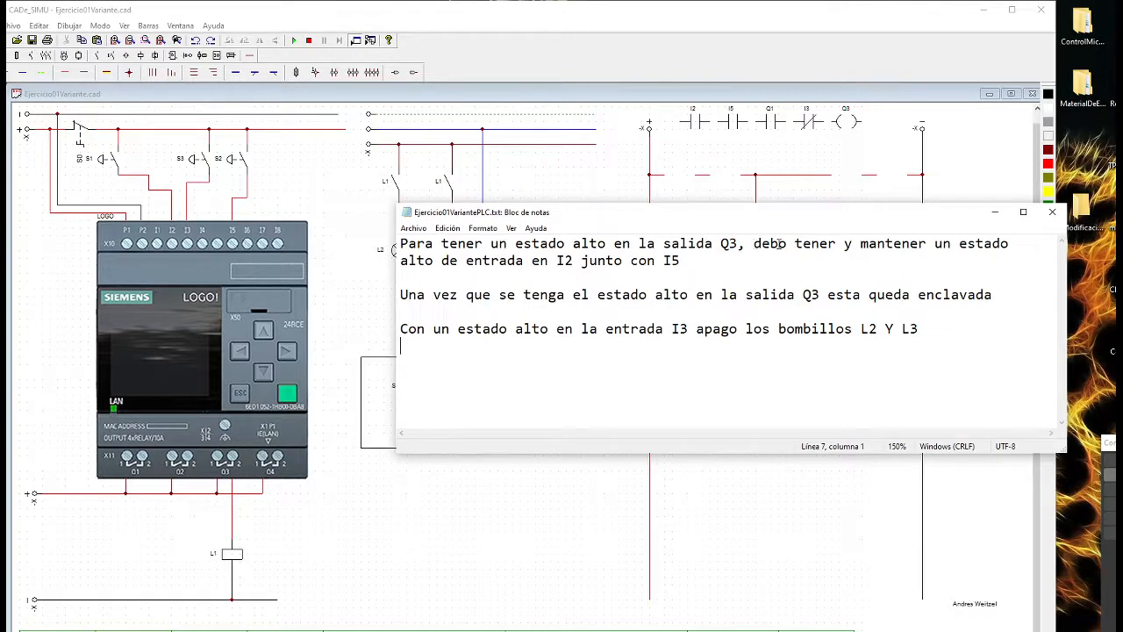
Read the first requirement, for a high state at output Q3, and check input I2 on the LOGO! module
left_click_drag(746, 244, 908, 245)
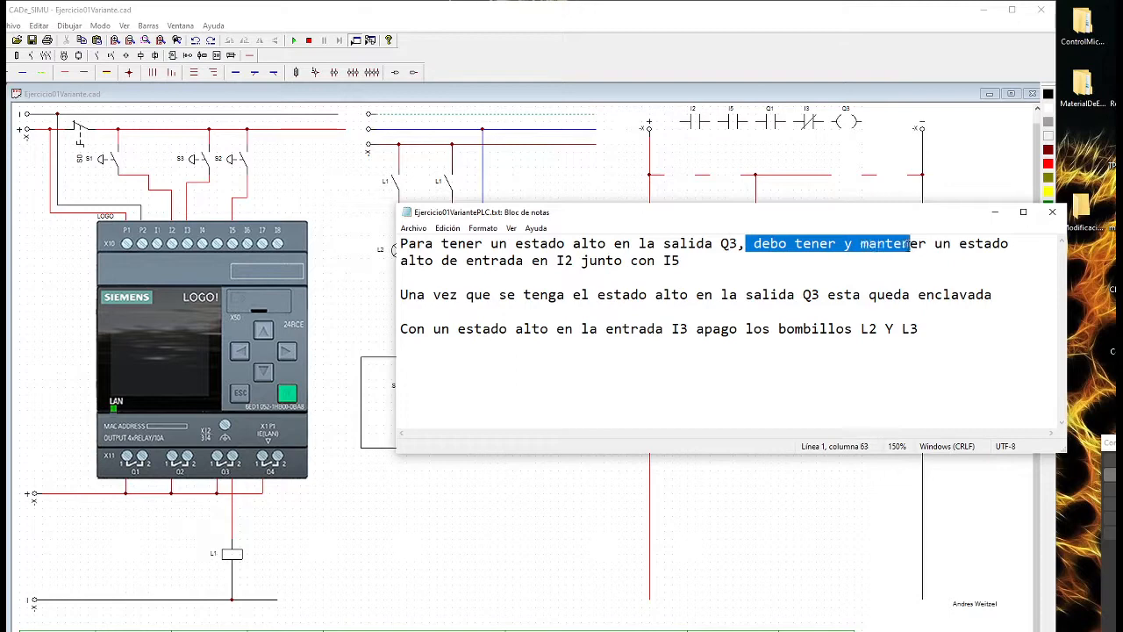
left_click_drag(400, 260, 691, 265)
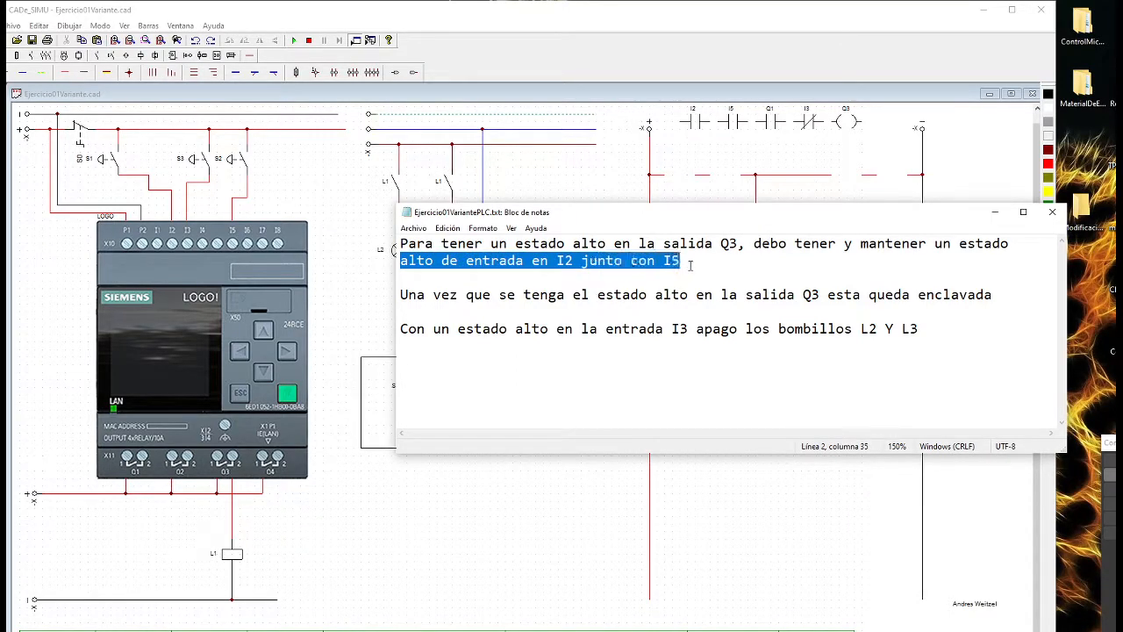
left_click(172, 239)
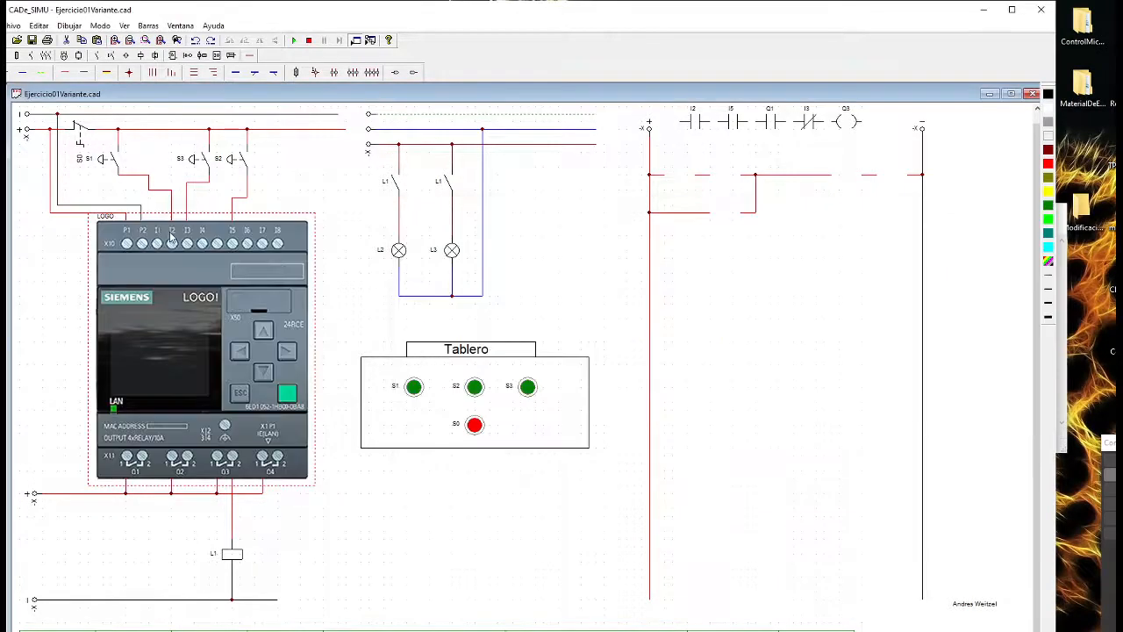
left_click(284, 196)
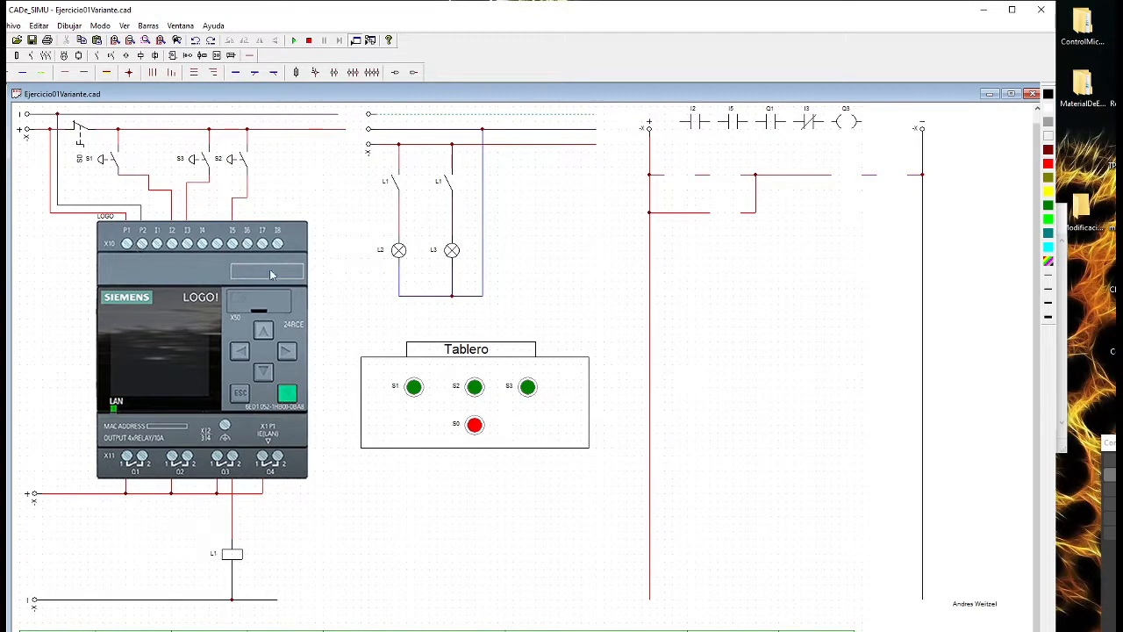
key("alt+Tab")
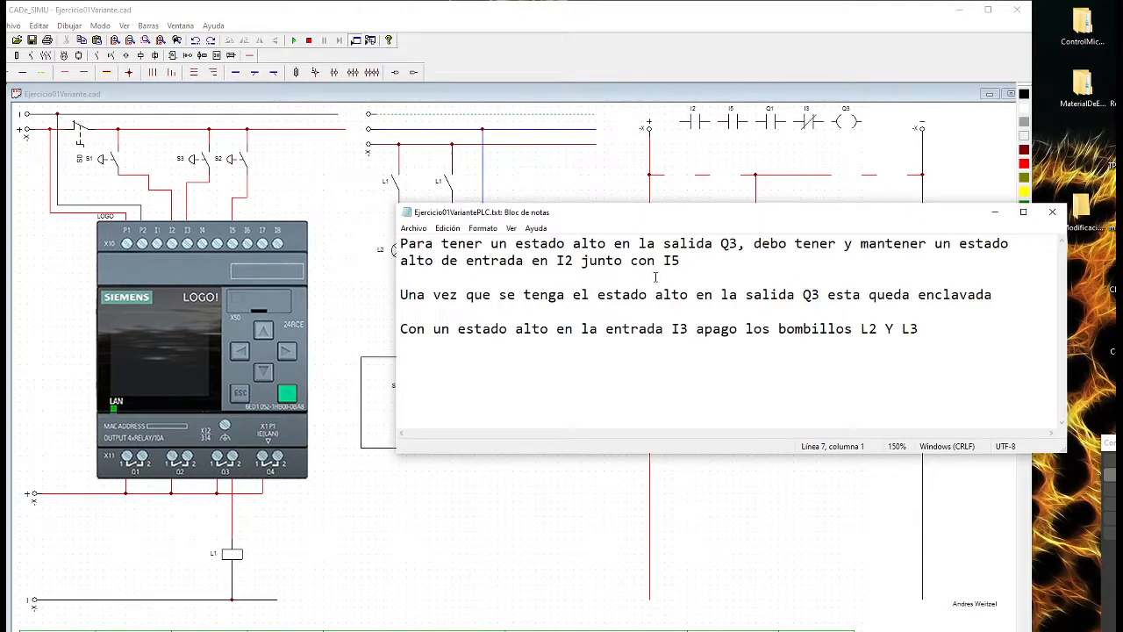
Review the "I2 junto con I5" condition in the notes, moving the Notepad window aside to compare it with the schematic
left_click_drag(681, 261, 558, 266)
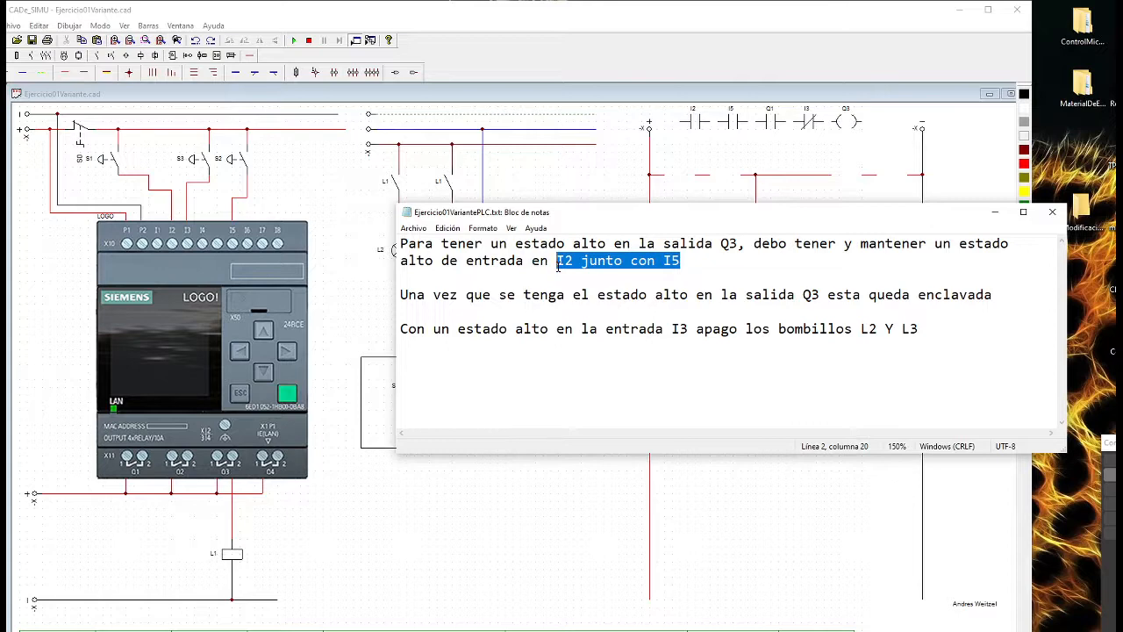
left_click(693, 274)
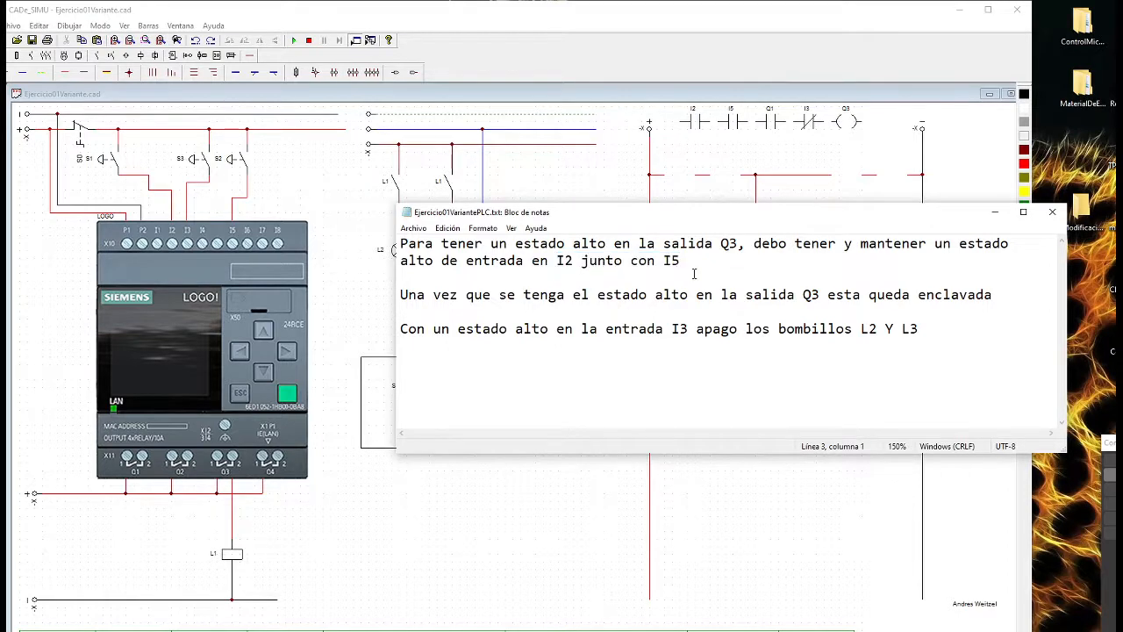
left_click_drag(556, 261, 654, 267)
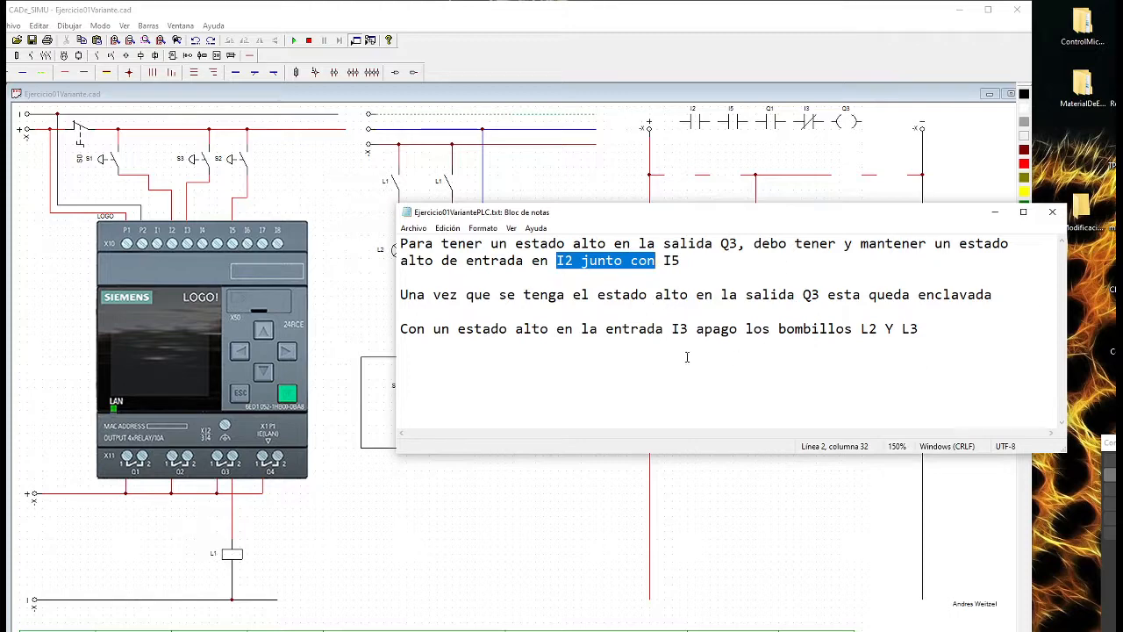
left_click(718, 263)
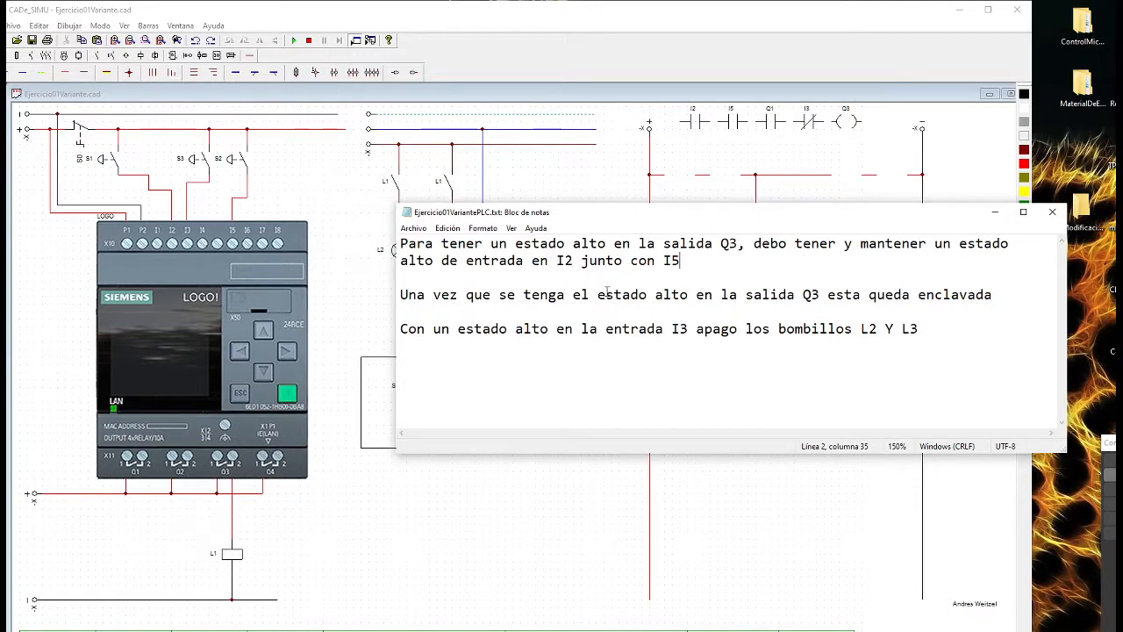
left_click_drag(688, 261, 842, 218)
left_click(631, 270)
left_click(666, 260)
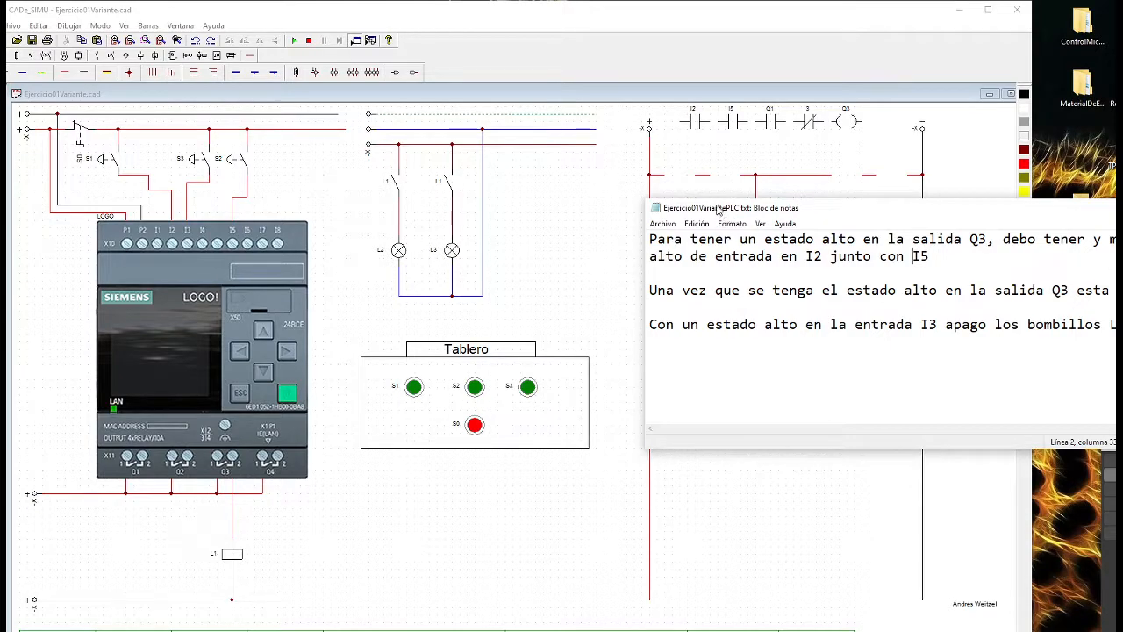
Move the notes back over the schematic and read the second requirement, on latching output Q3
left_click_drag(717, 209, 553, 237)
left_click_drag(856, 316, 1063, 319)
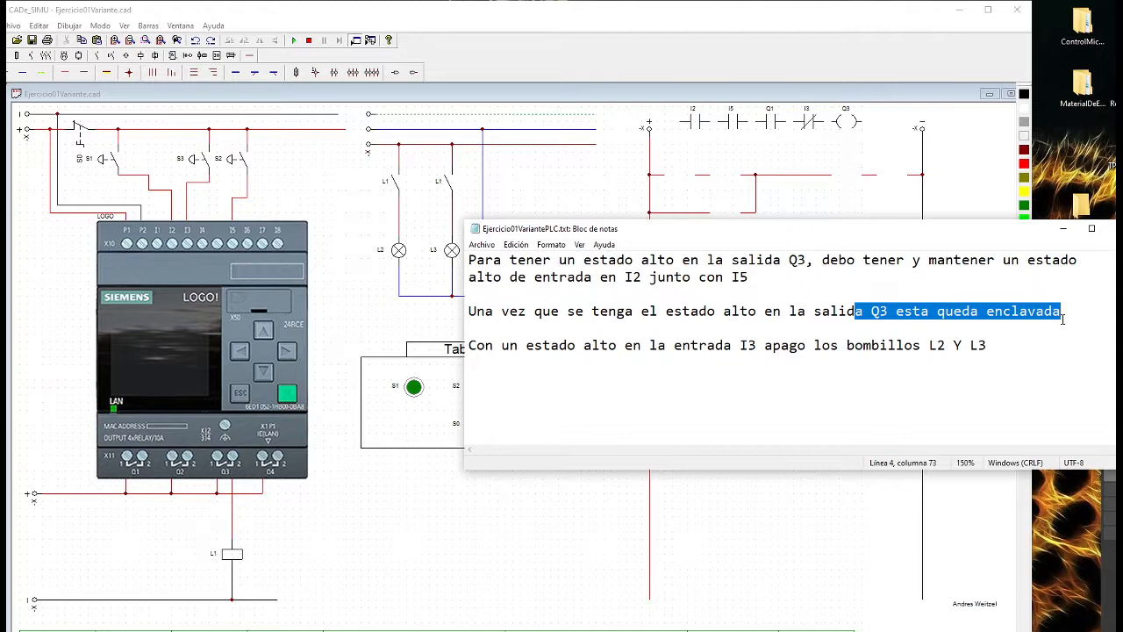
left_click_drag(469, 311, 1080, 311)
left_click(1084, 311)
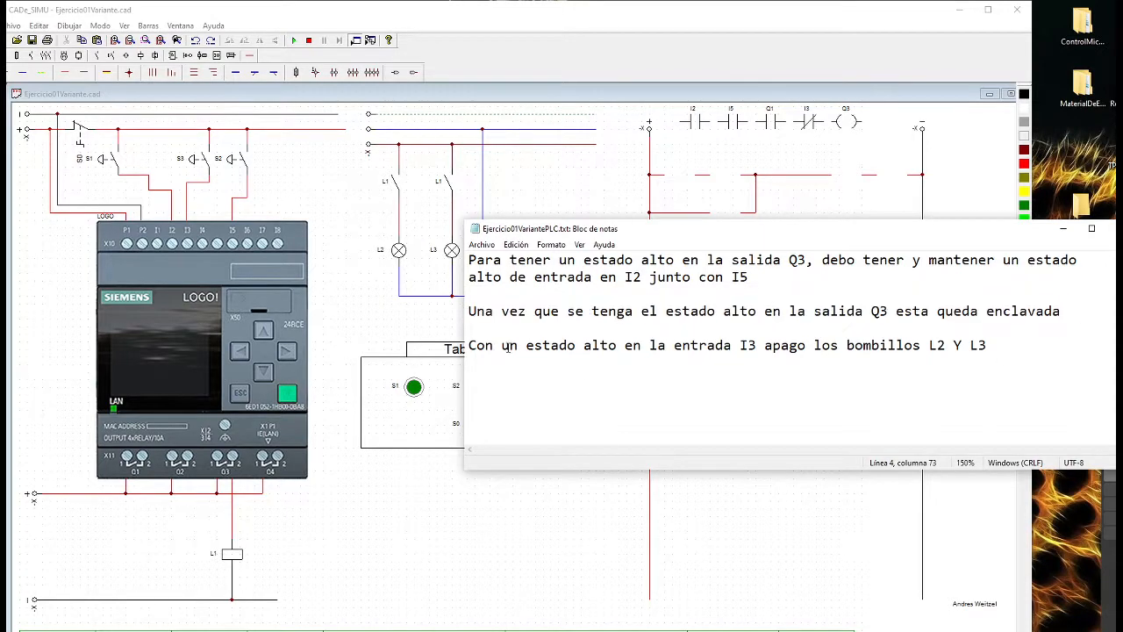
Read the third requirement, on switching off lamps L2 and L3 with a high state at input I3
left_click_drag(469, 345, 737, 345)
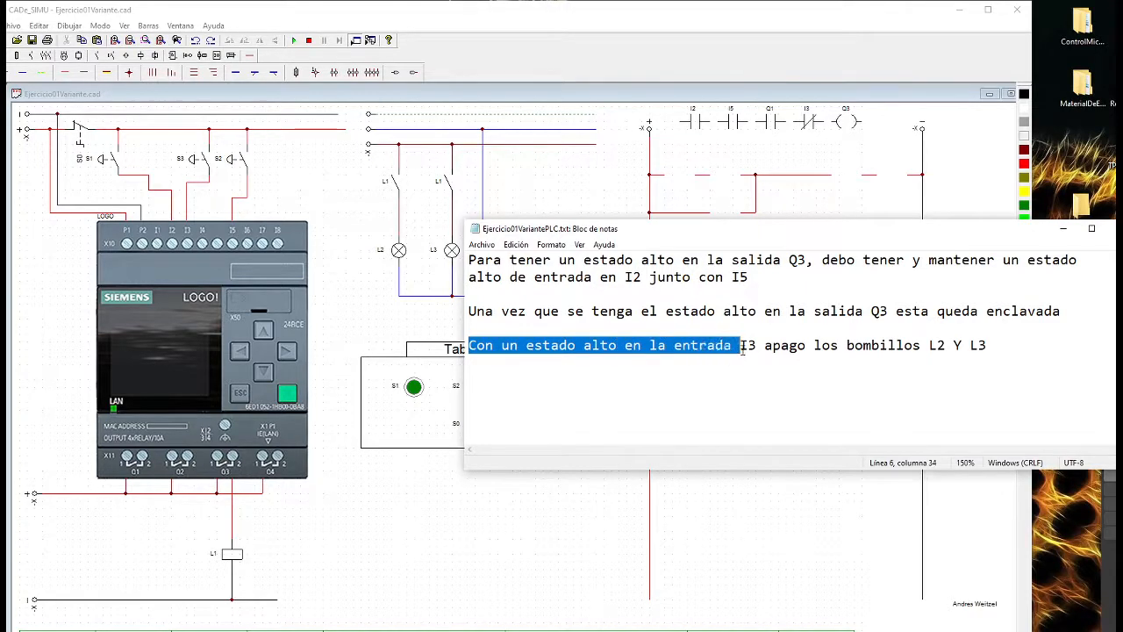
left_click(662, 382)
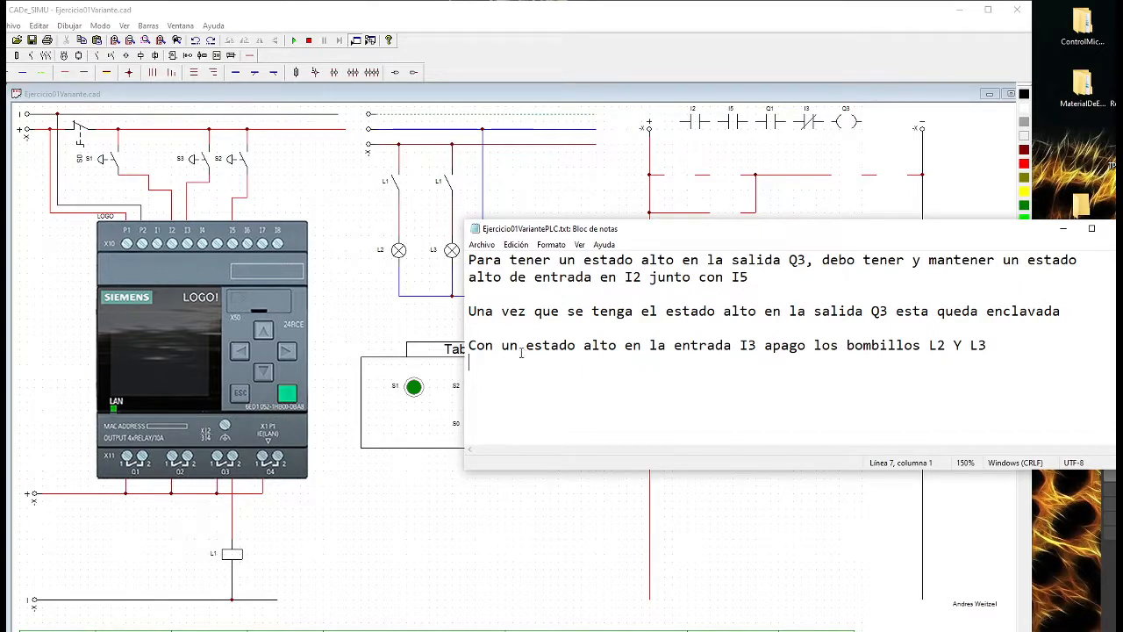
left_click_drag(641, 346, 1024, 349)
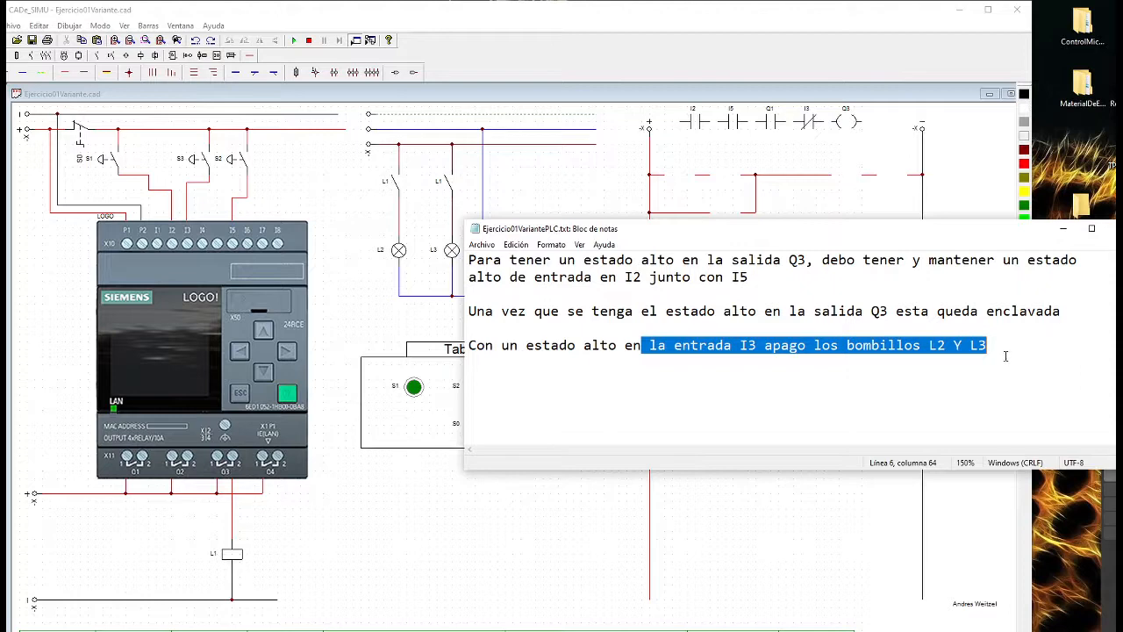
Review the mention of lamps L2 and L3 in the notes and compare it with the L1 contacts in the lamp circuit
left_click_drag(1006, 356, 922, 347)
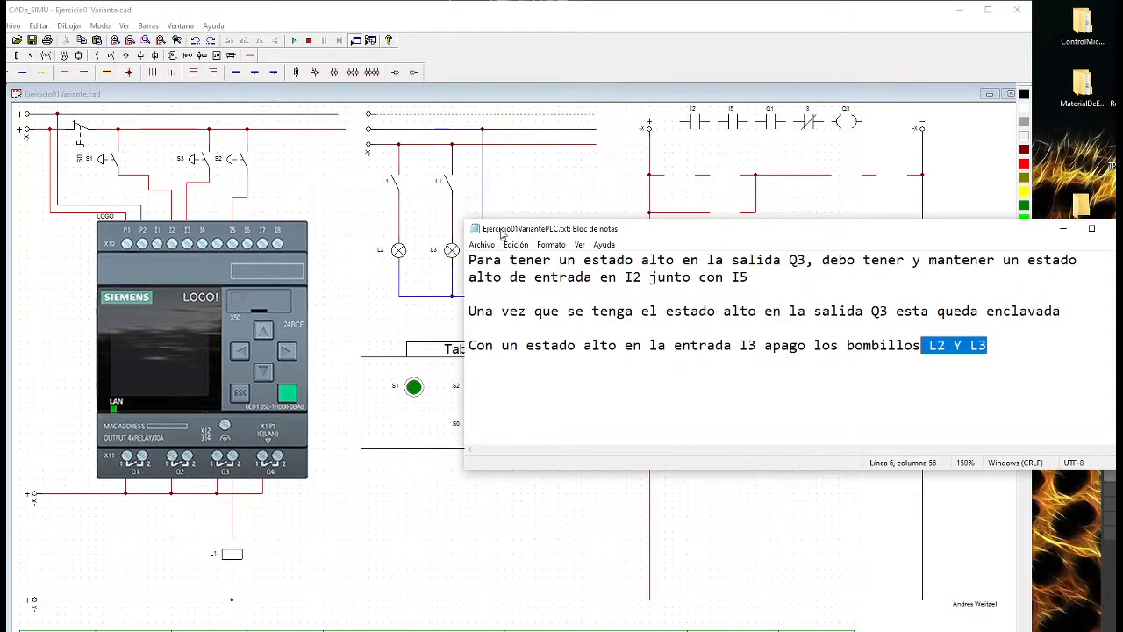
left_click_drag(512, 233, 549, 223)
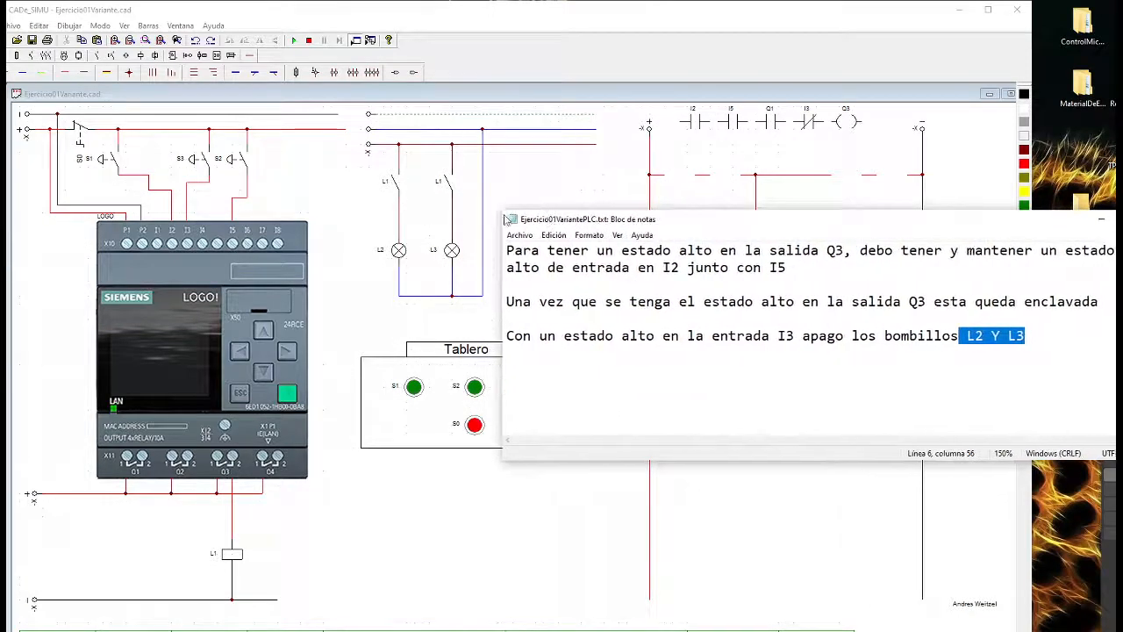
left_click(396, 186)
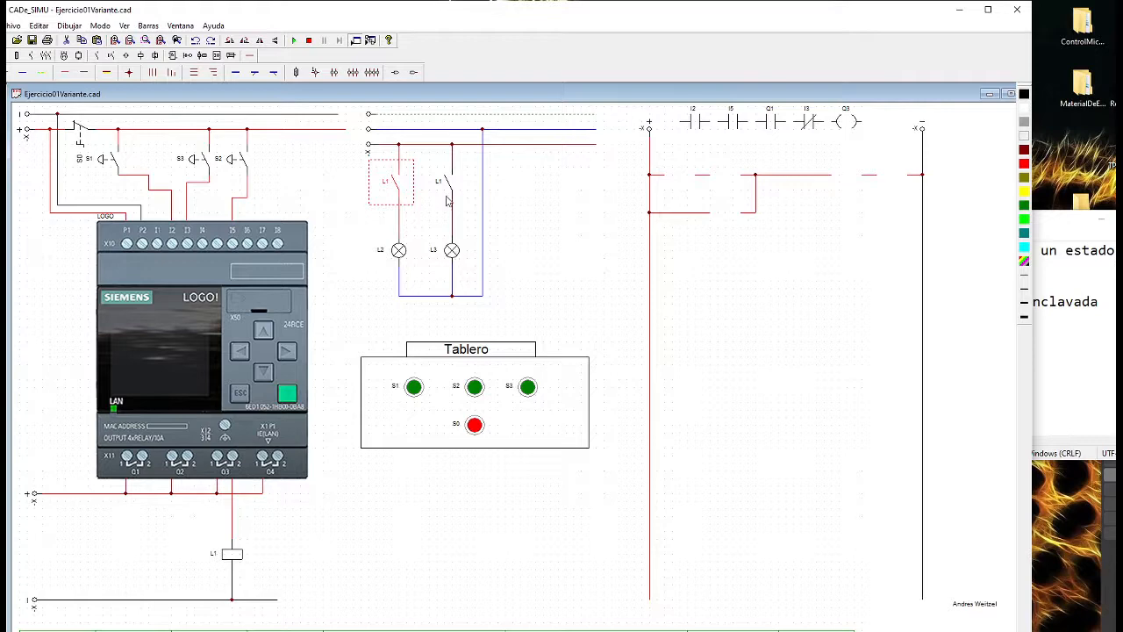
left_click(523, 213)
left_click(1109, 313)
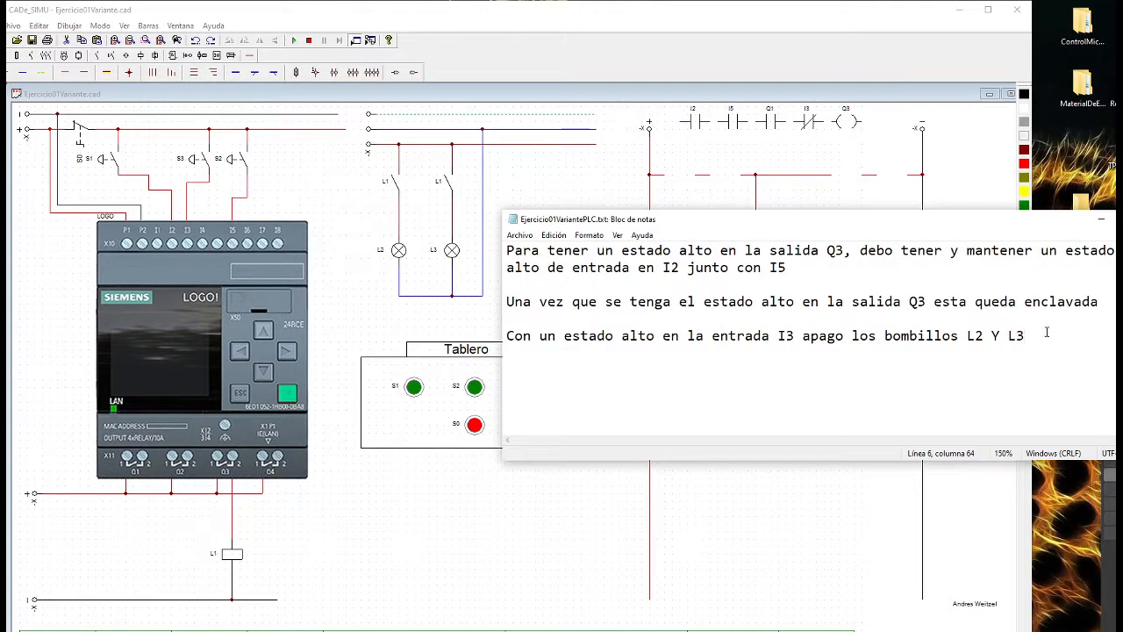
Reread all three requirements, moving the notes below the ladder rungs so both can be compared
left_click_drag(1048, 332, 500, 252)
left_click_drag(784, 230, 722, 400)
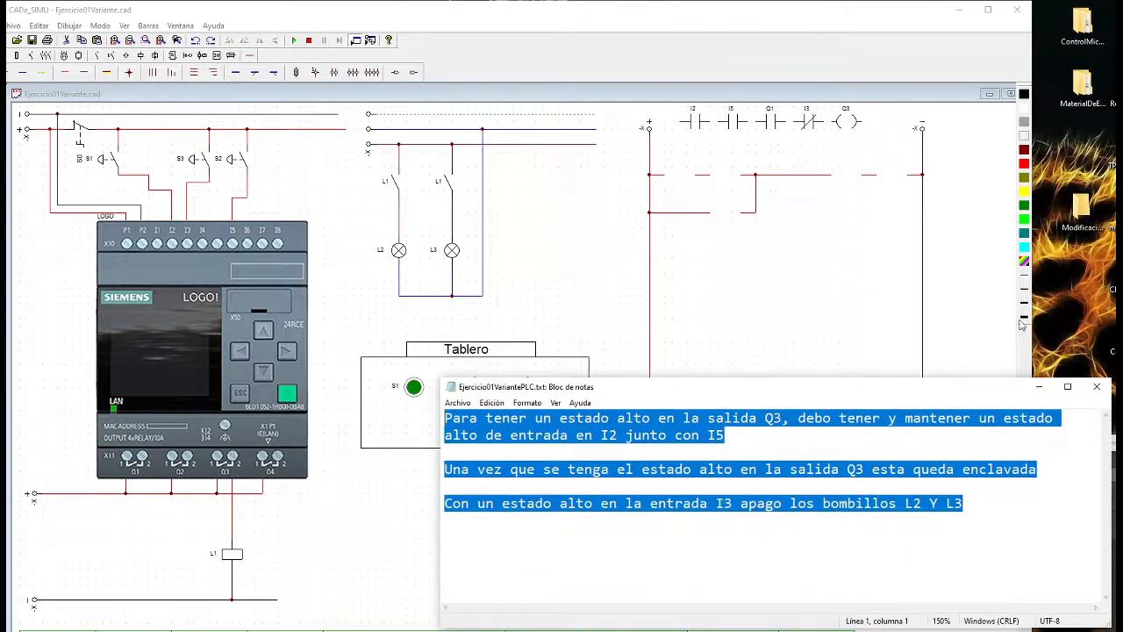
left_click(896, 439)
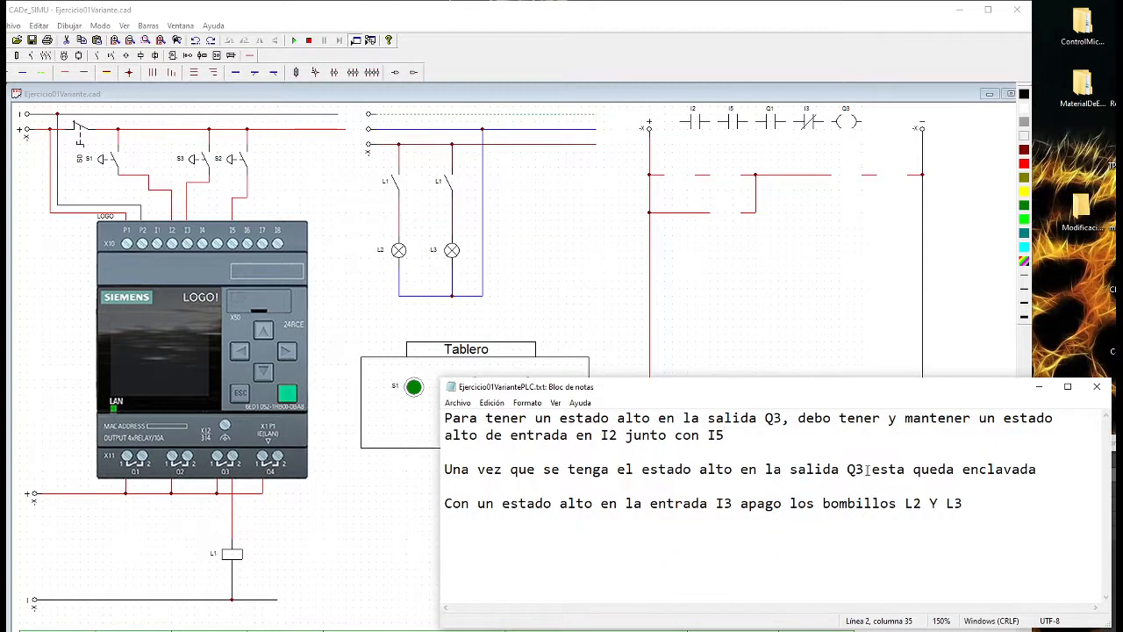
left_click_drag(867, 471, 849, 475)
left_click_drag(983, 499, 435, 413)
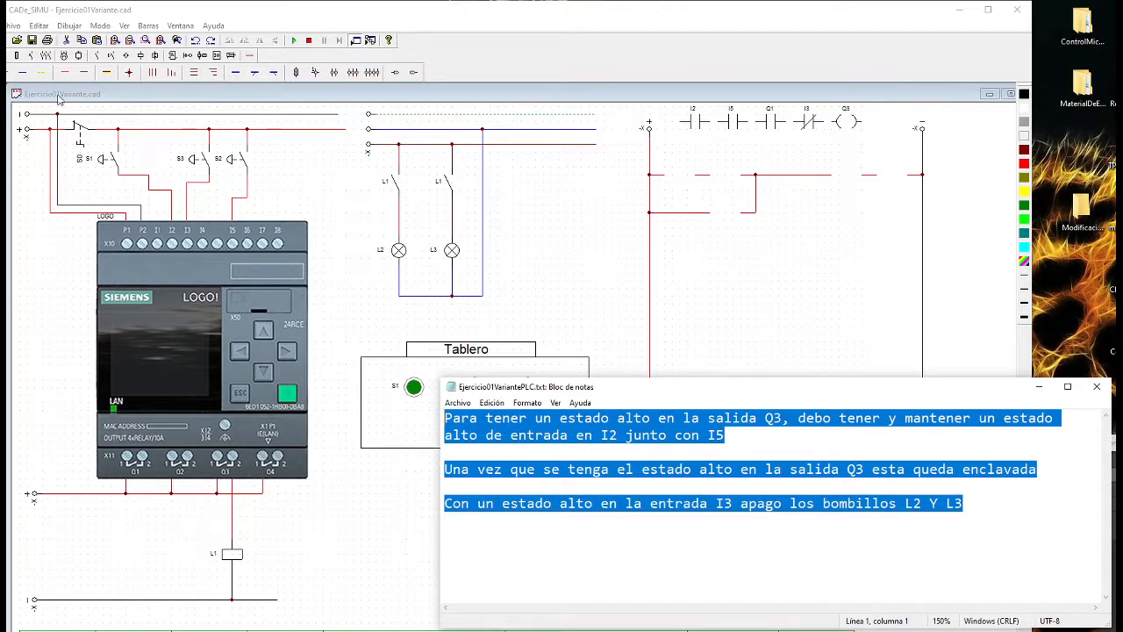
Place the Q3 coil at the end of the upper ladder rung, next to the negative rail
left_click(173, 55)
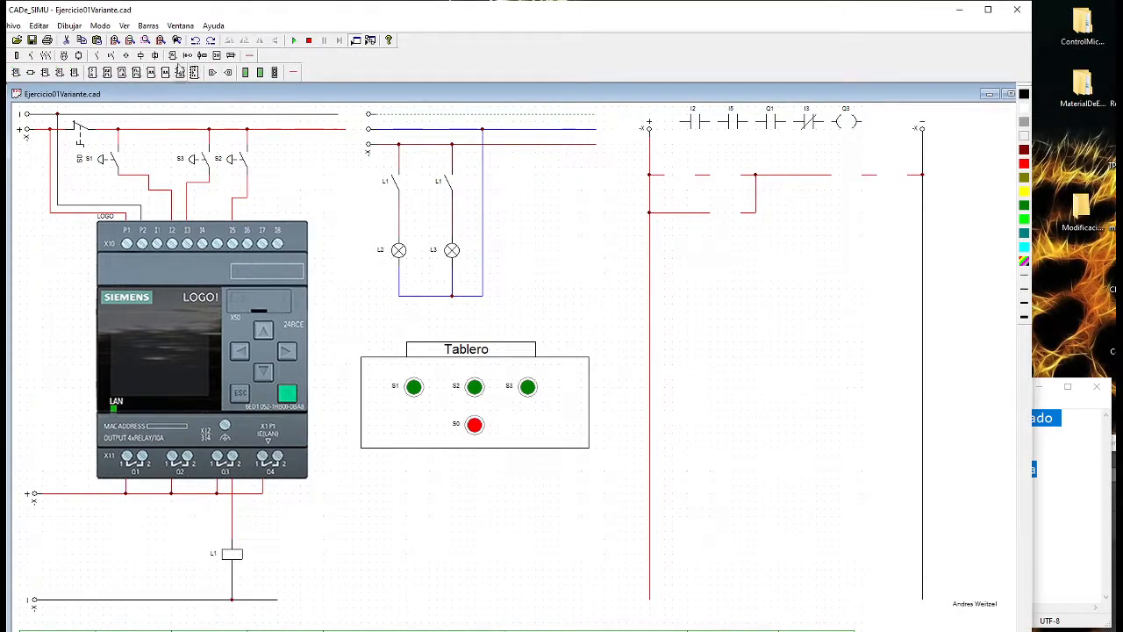
left_click(186, 57)
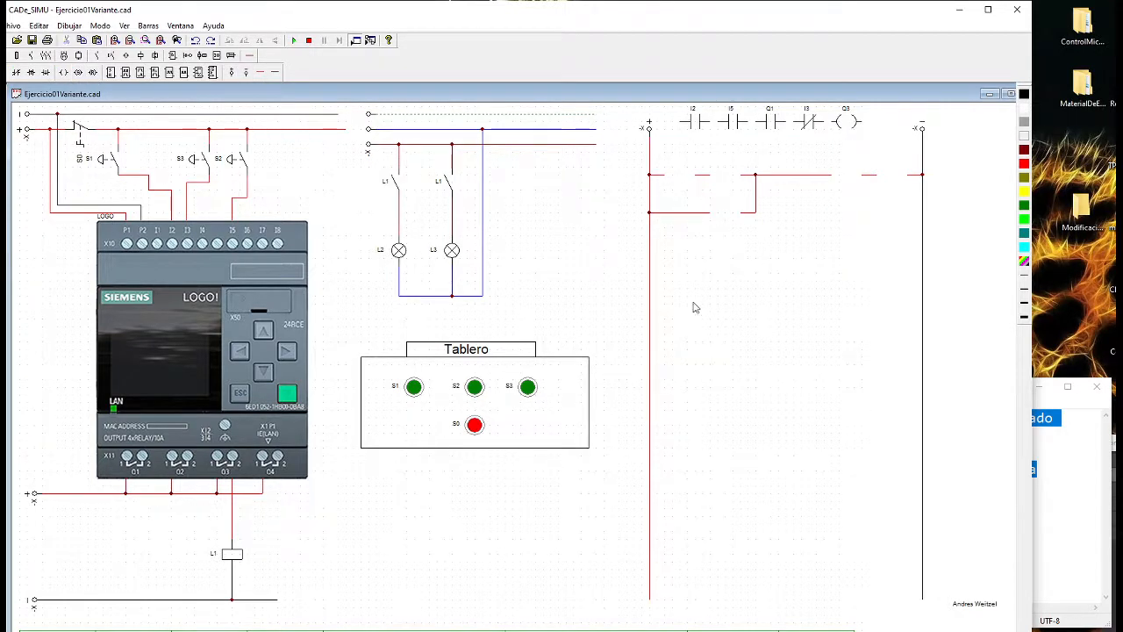
left_click_drag(850, 123, 896, 176)
left_click(847, 313)
Read the requirement about latching output Q3, with the notes placed just below the ladder rungs
left_click(1078, 488)
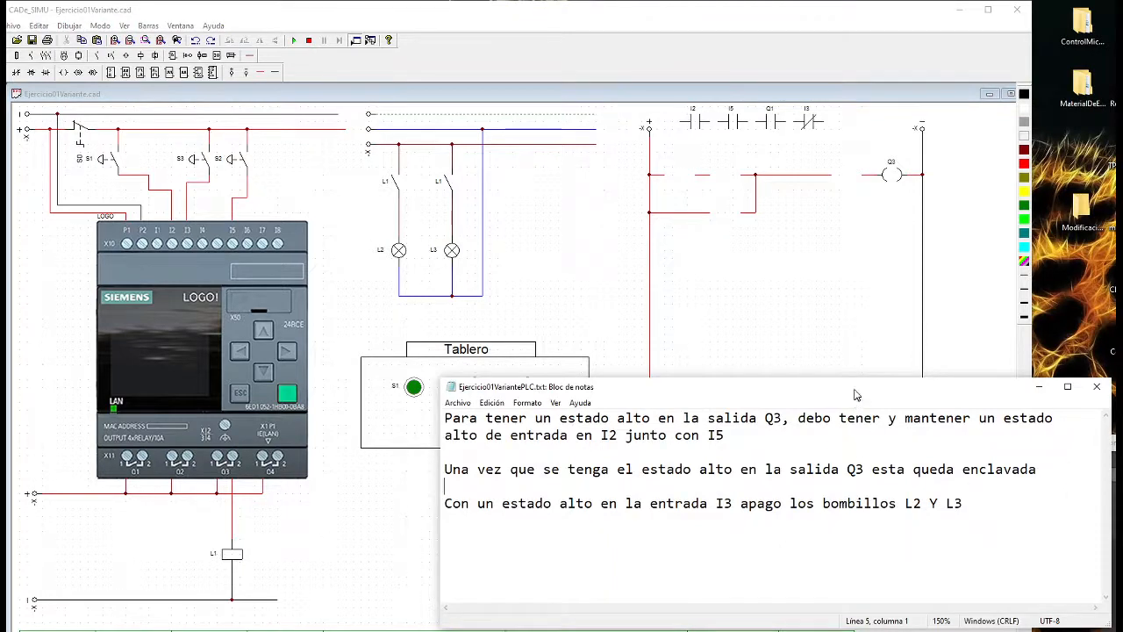
left_click_drag(858, 387, 855, 337)
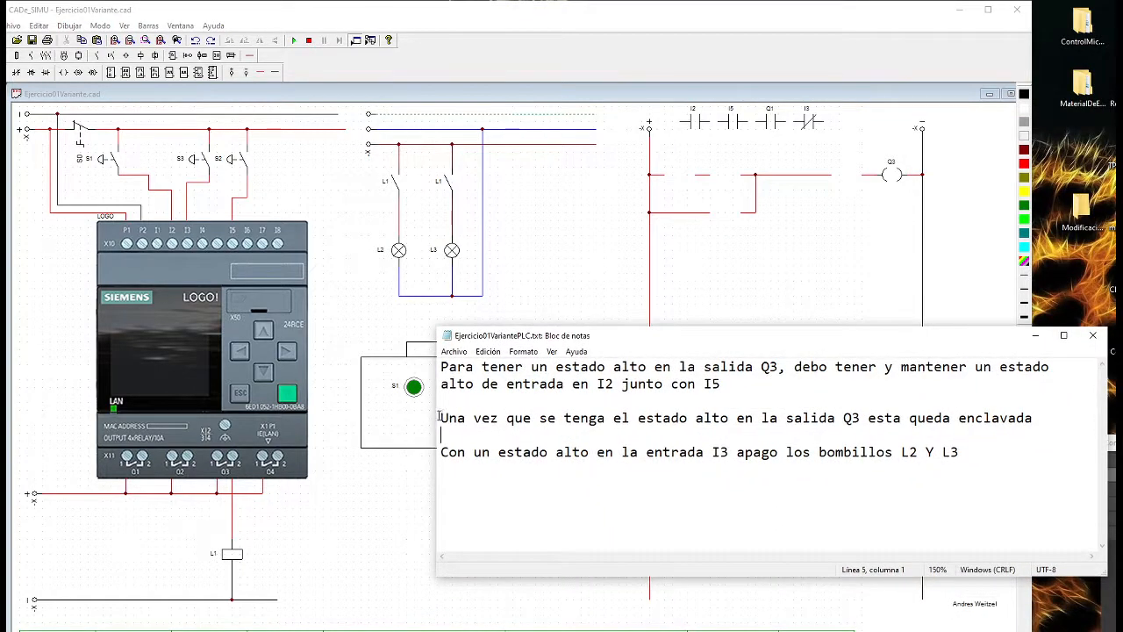
left_click_drag(438, 419, 1043, 420)
Move the normally open Q1 contact into the gap of the parallel branch and rename it Q3
left_click(891, 261)
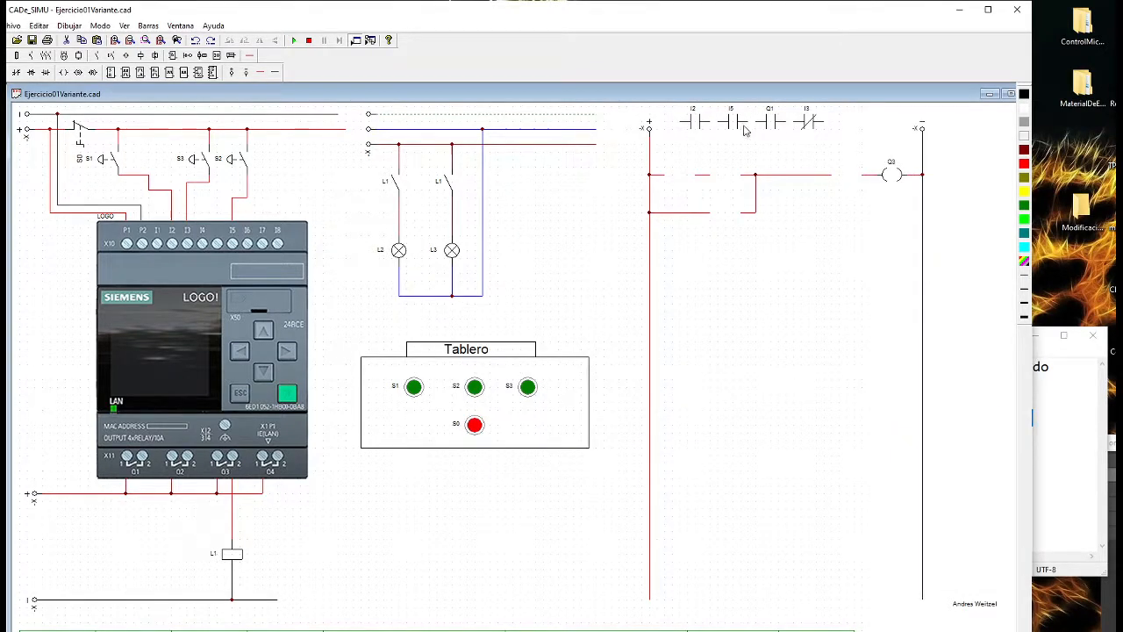
left_click(808, 123)
mouse_move(770, 123)
left_mouse_down()
mouse_move(803, 131)
mouse_move(761, 200)
mouse_move(725, 216)
left_mouse_up()
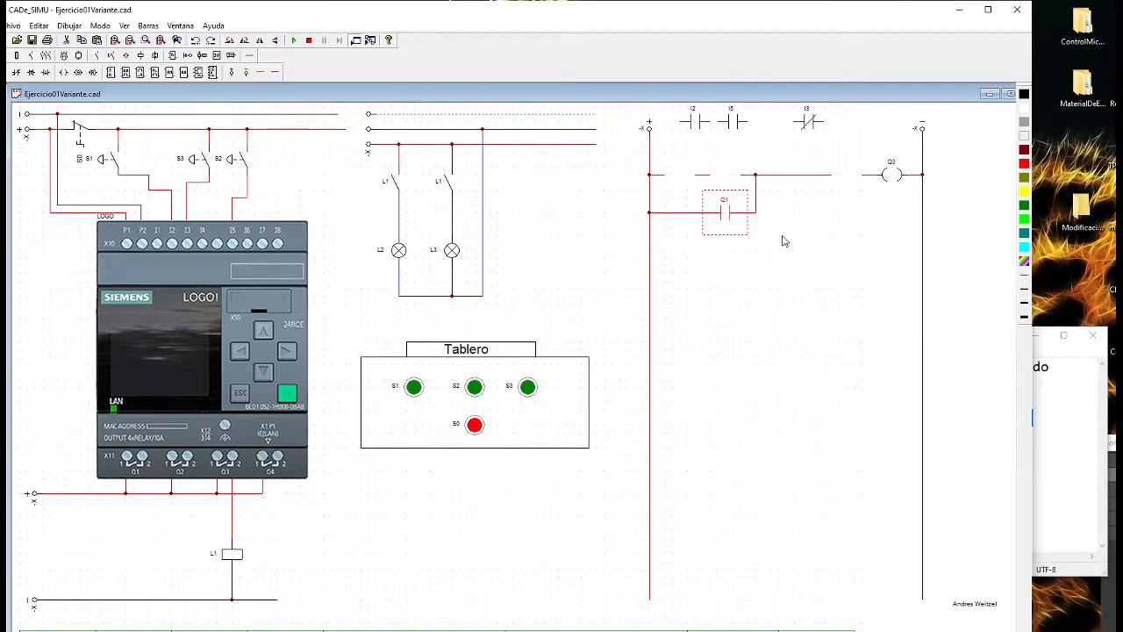
double_click(722, 217)
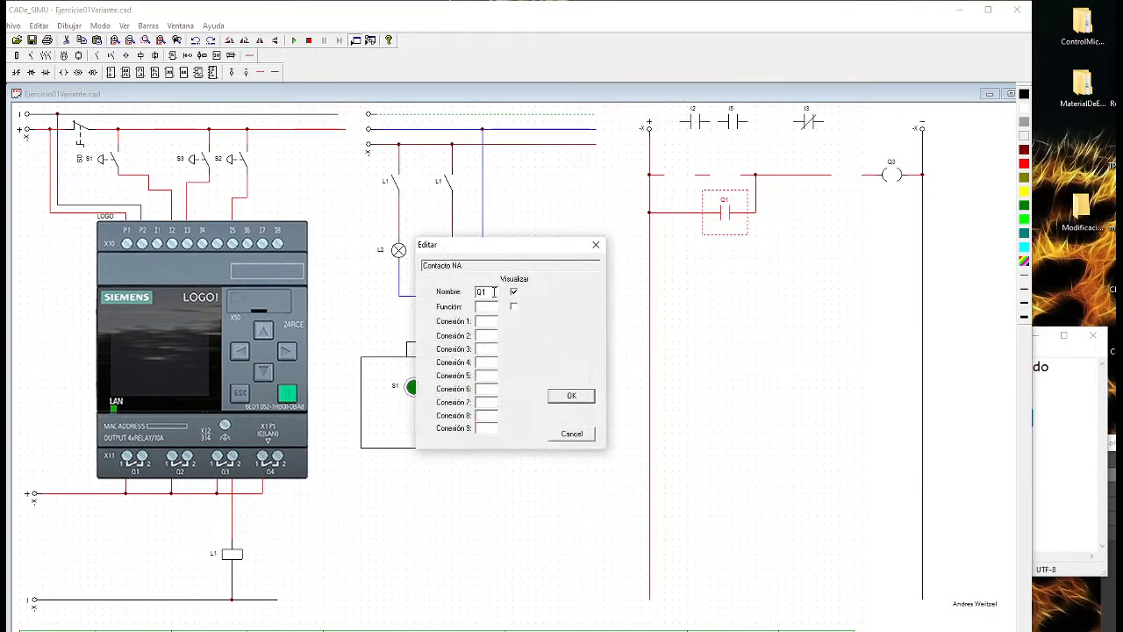
type("q3")
key("Return")
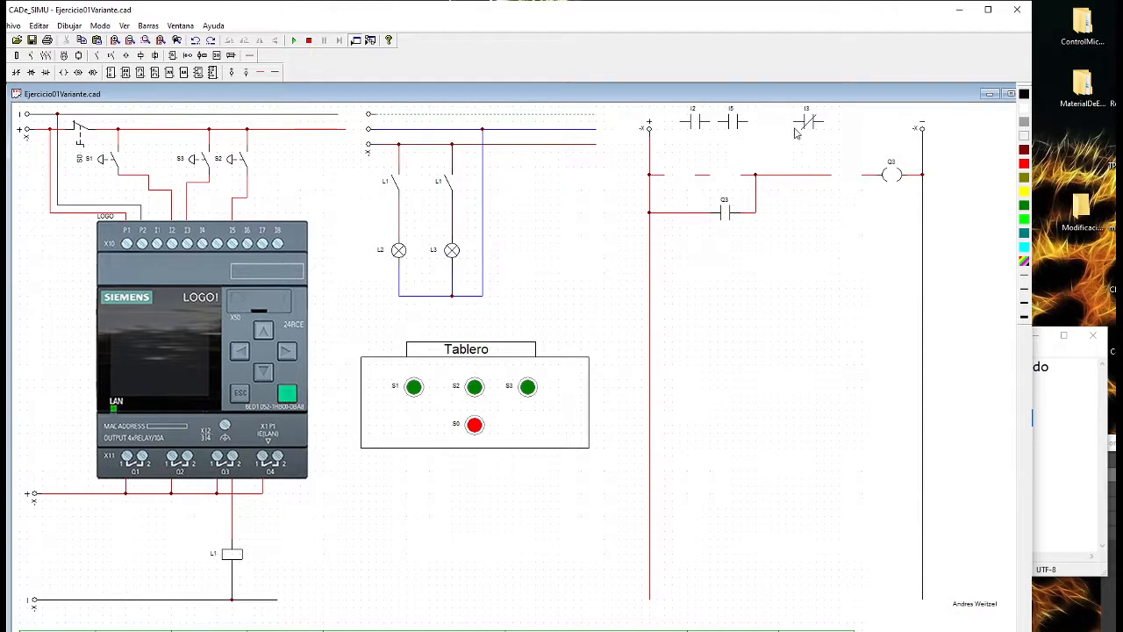
Read the requirement about input I3 switching off lamps L2 and L3, and move the notes clear of the lamp circuit
left_click(1057, 445)
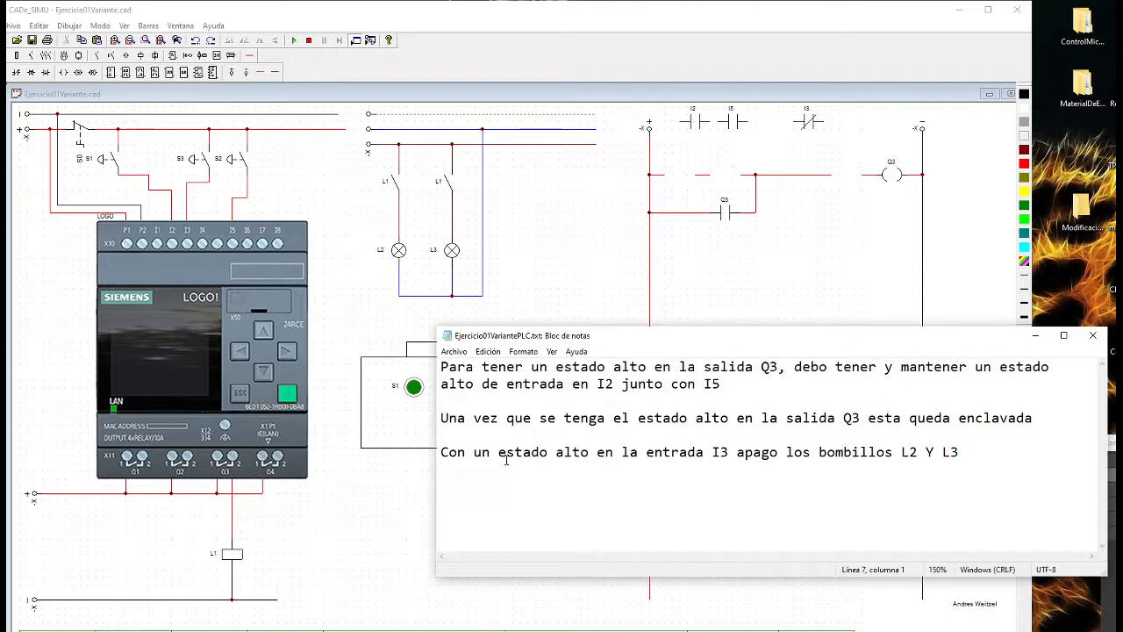
left_click_drag(497, 461, 731, 450)
left_click(723, 464)
left_click_drag(903, 453, 964, 452)
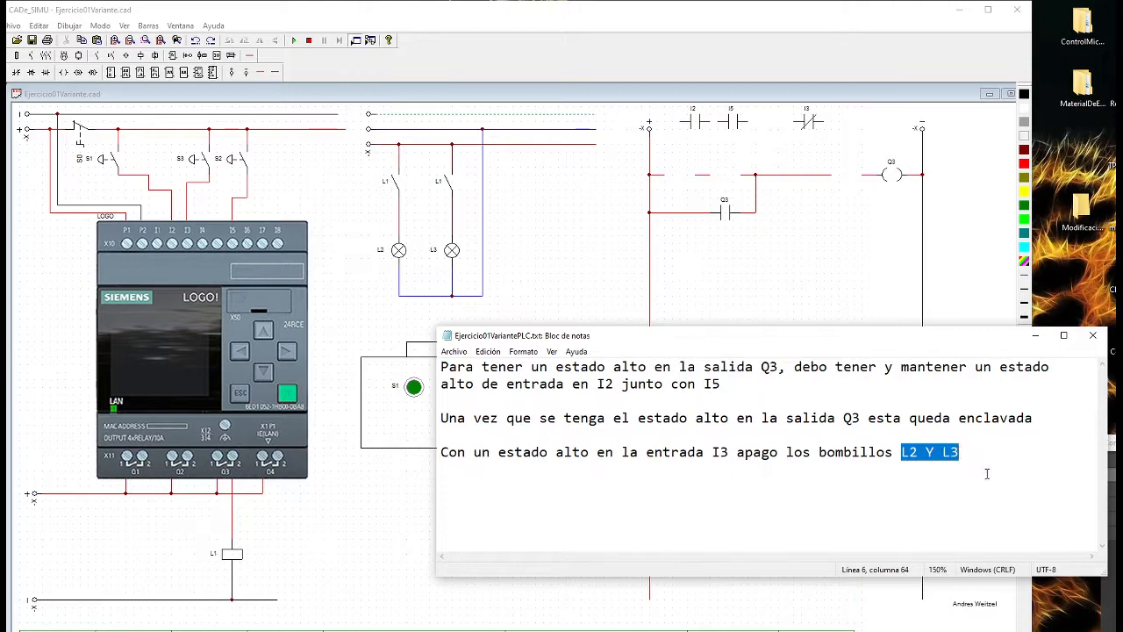
left_click(987, 474)
left_click_drag(963, 342, 1122, 287)
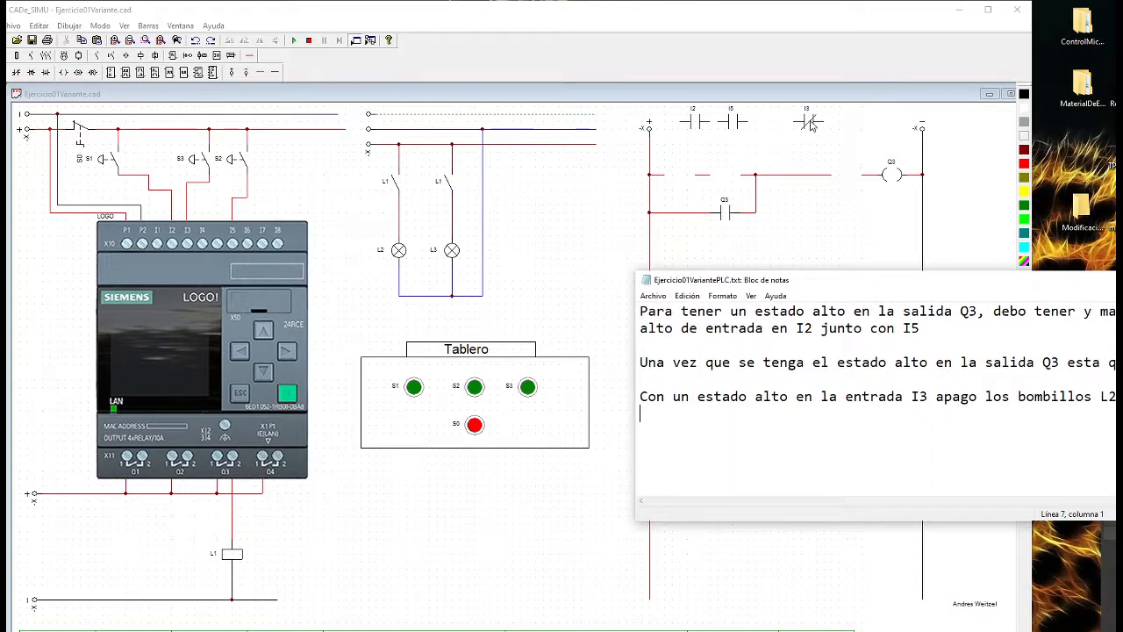
Place the normally closed I3 contact on the upper rung, directly before the Q3 coil
left_click(812, 125)
left_click_drag(812, 125, 852, 179)
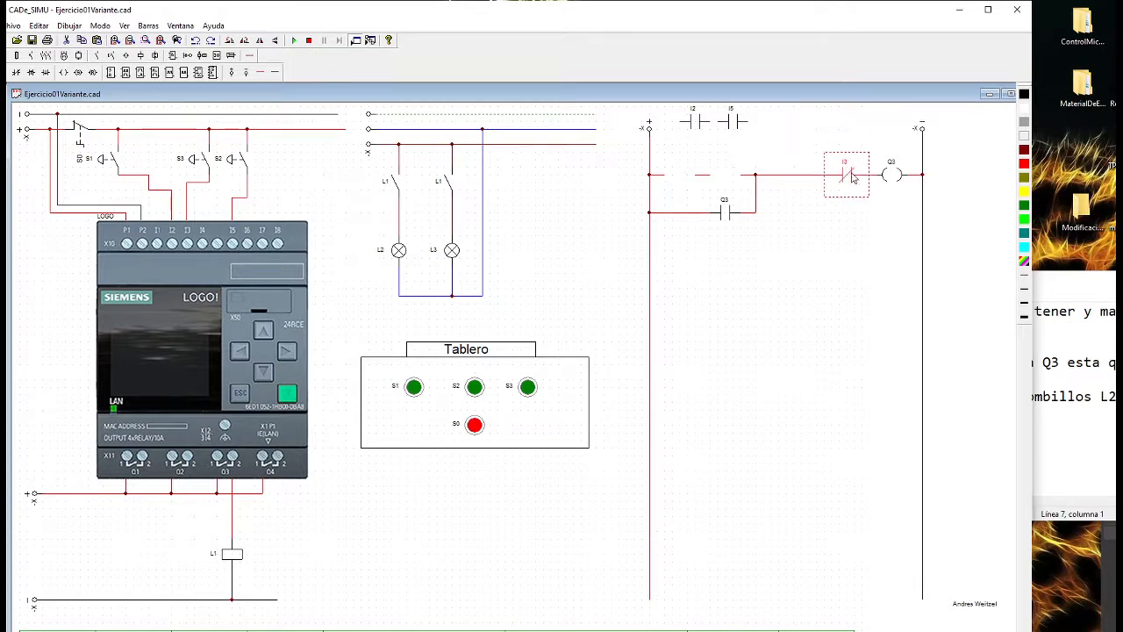
left_click(841, 232)
Reread the first requirement in the notes, focusing on the combined I2 and I5 input condition for output Q3
left_click(1071, 345)
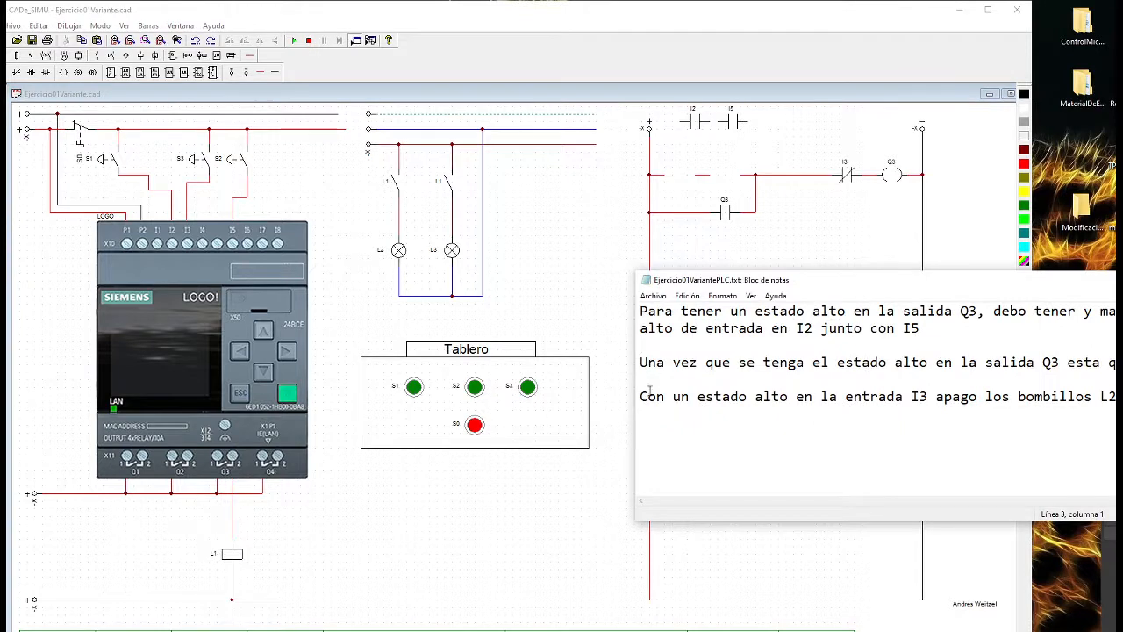
left_click_drag(635, 428, 599, 423)
left_click(813, 145)
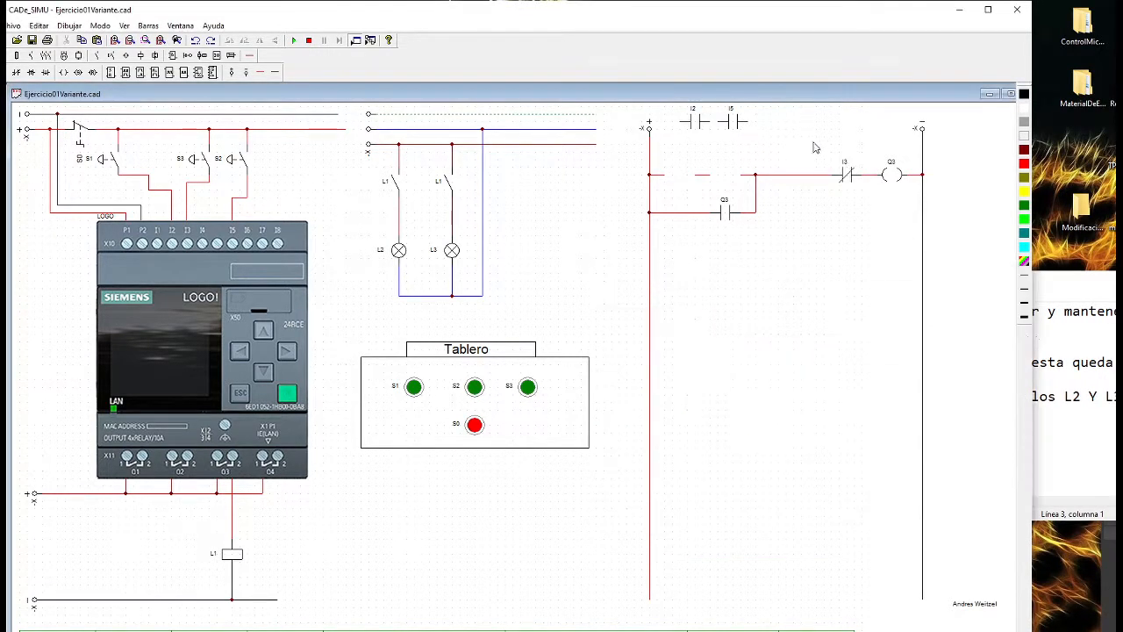
left_click_drag(1097, 290, 818, 290)
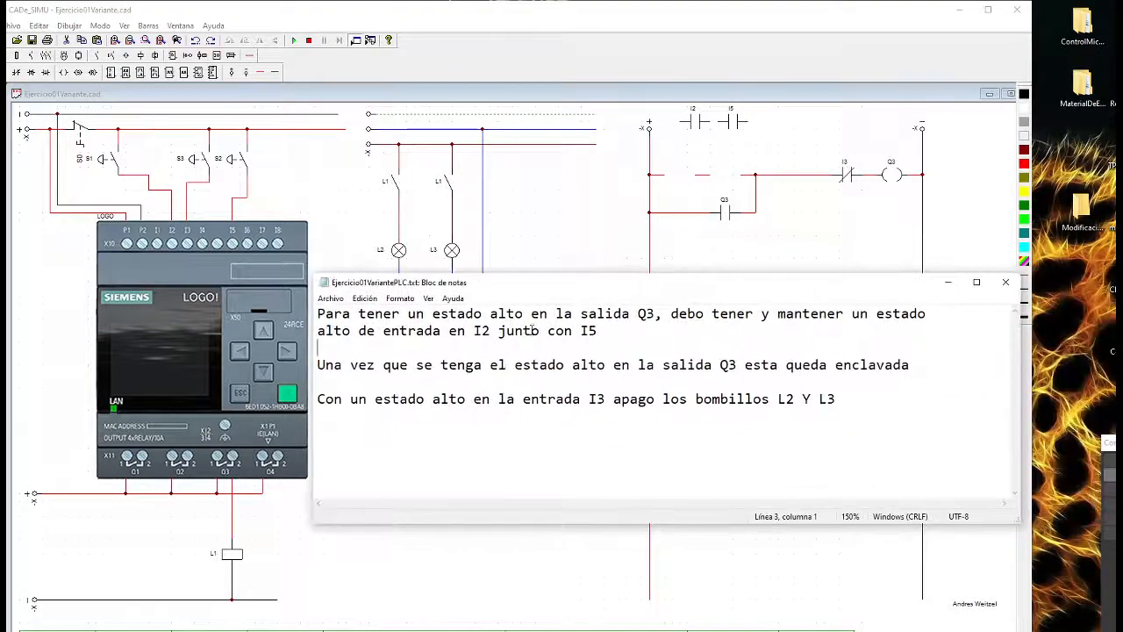
left_click_drag(600, 331, 302, 311)
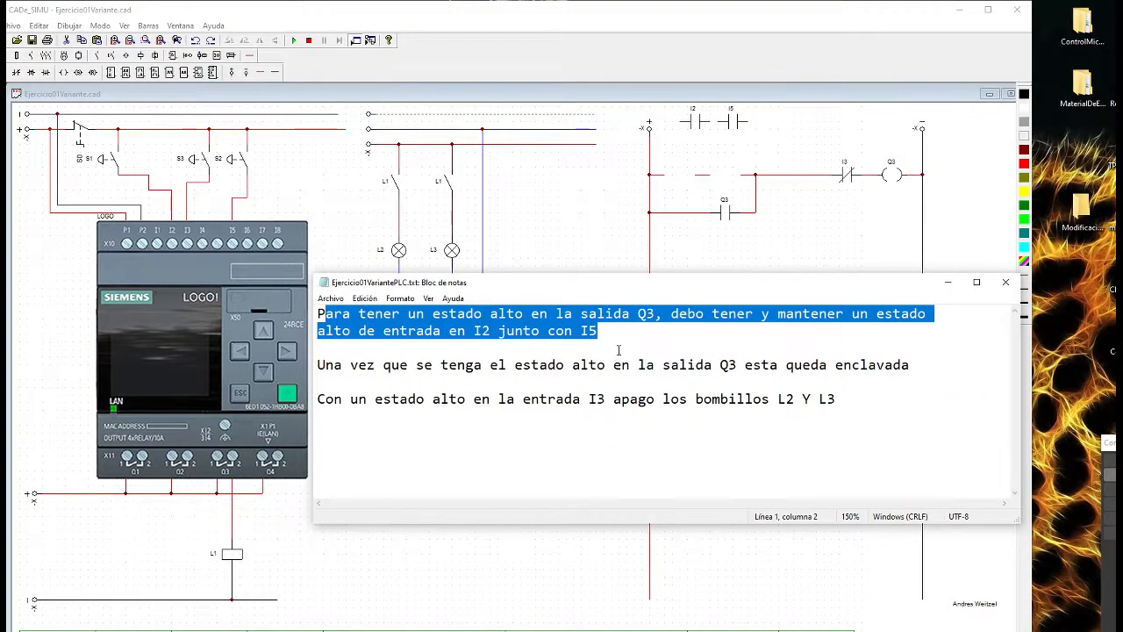
left_click(723, 340)
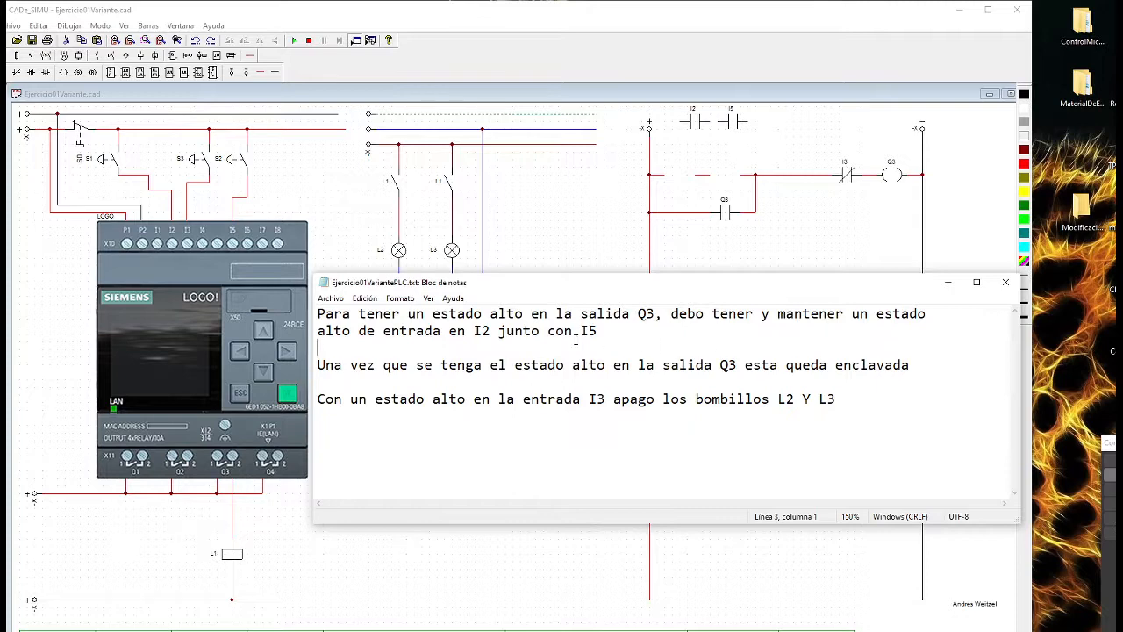
left_click_drag(473, 332, 613, 333)
left_click(703, 364)
Move the notes off to the side and widen the schematic window until the whole ladder diagram shows
left_click_drag(596, 290, 1114, 263)
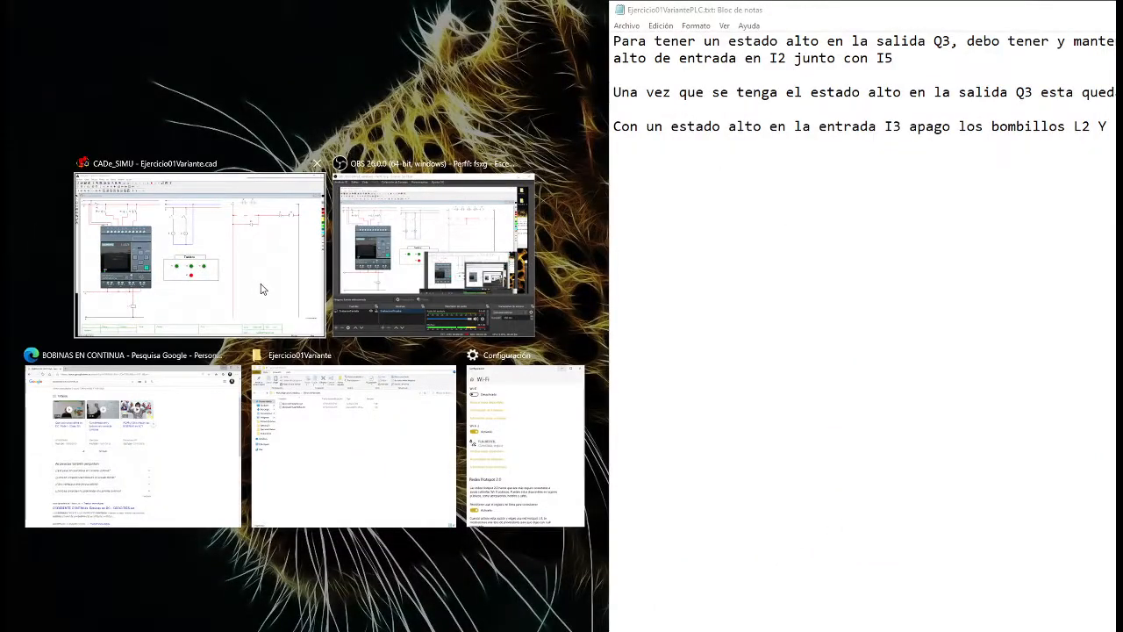
left_click(266, 289)
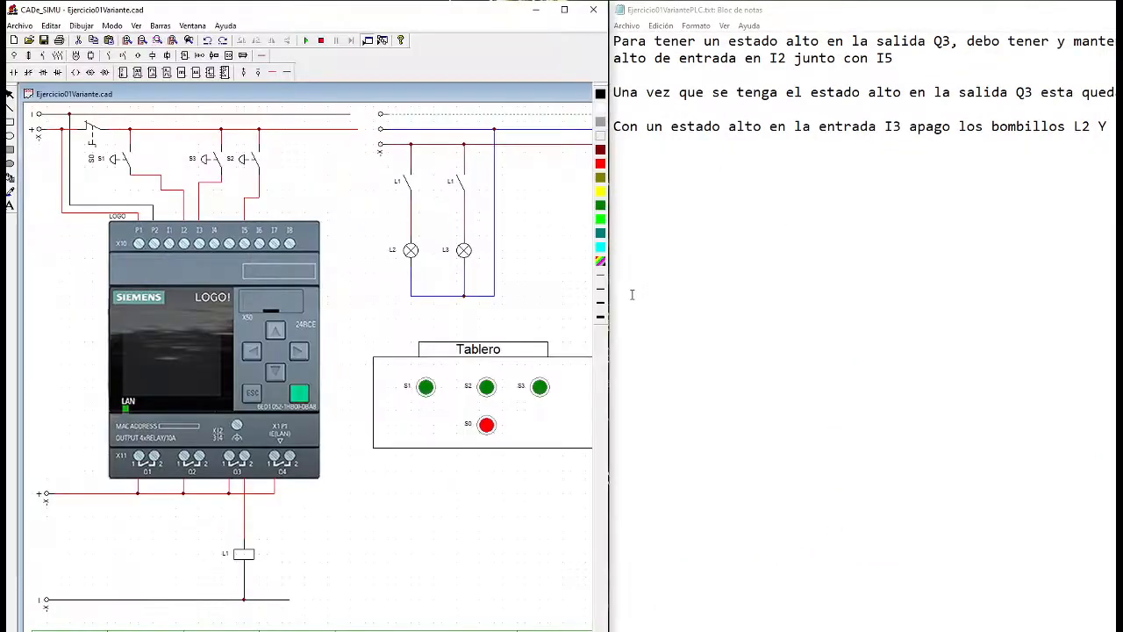
left_click_drag(850, 12, 577, 143)
left_click_drag(654, 146, 1122, 147)
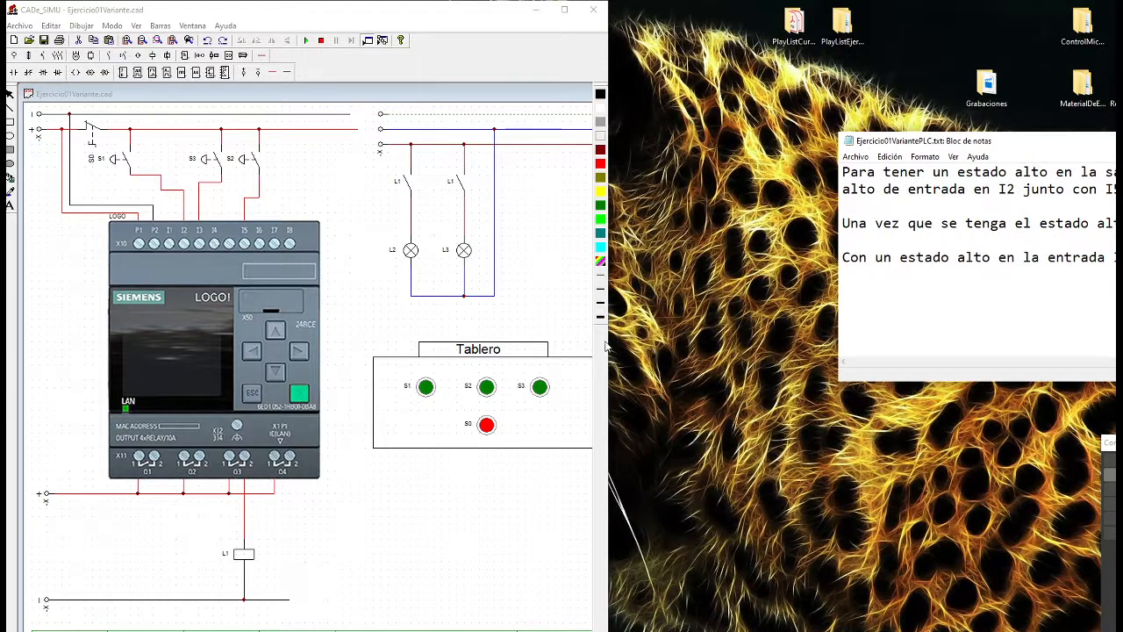
left_click_drag(612, 341, 1110, 315)
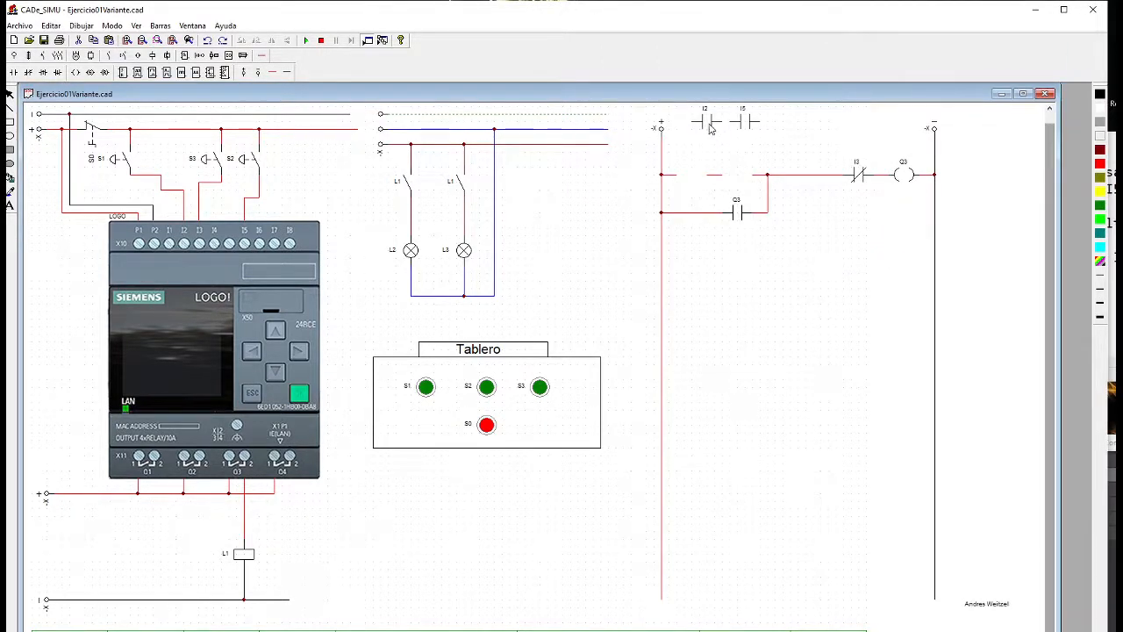
Place the normally open I2 and I5 contacts in series in the two gaps at the start of the upper rung
left_click_drag(709, 122, 700, 184)
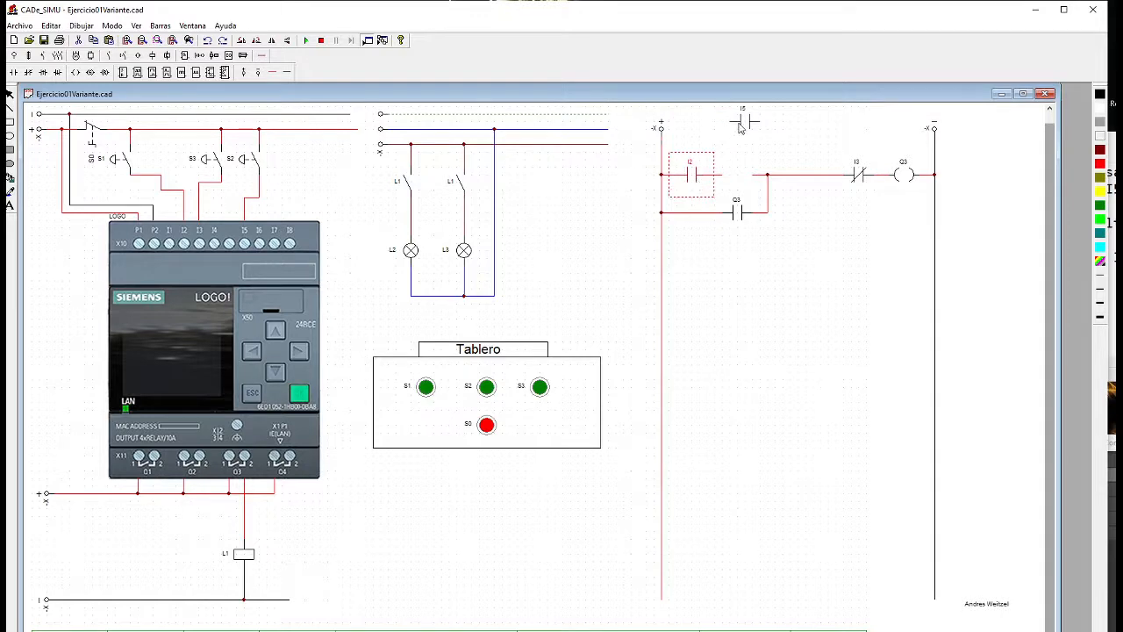
left_click_drag(745, 122, 738, 178)
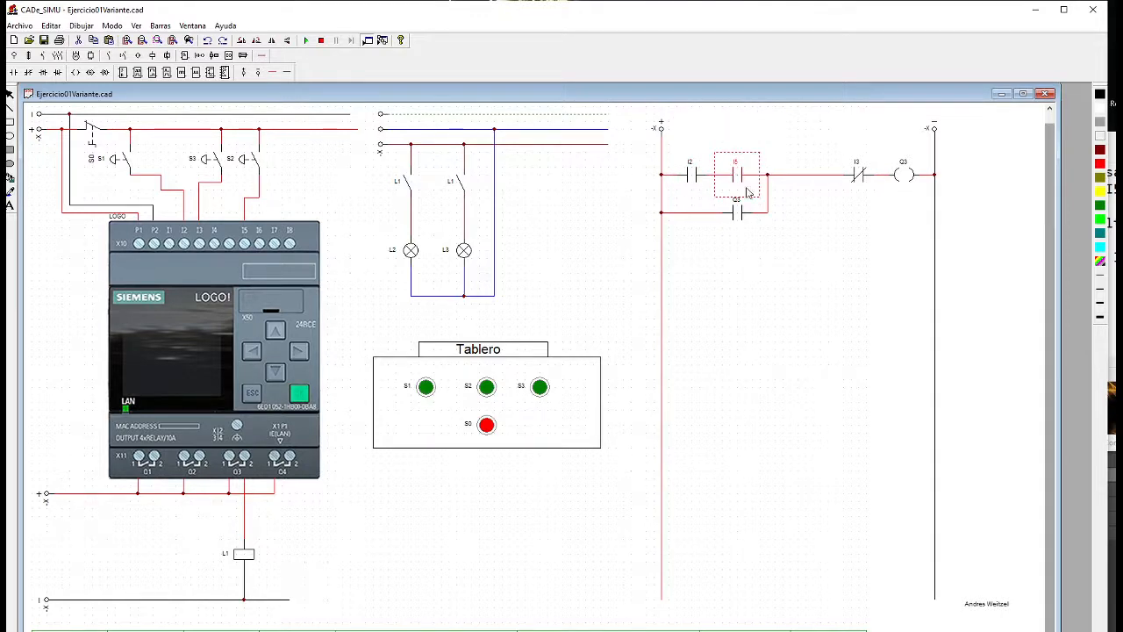
left_click(780, 267)
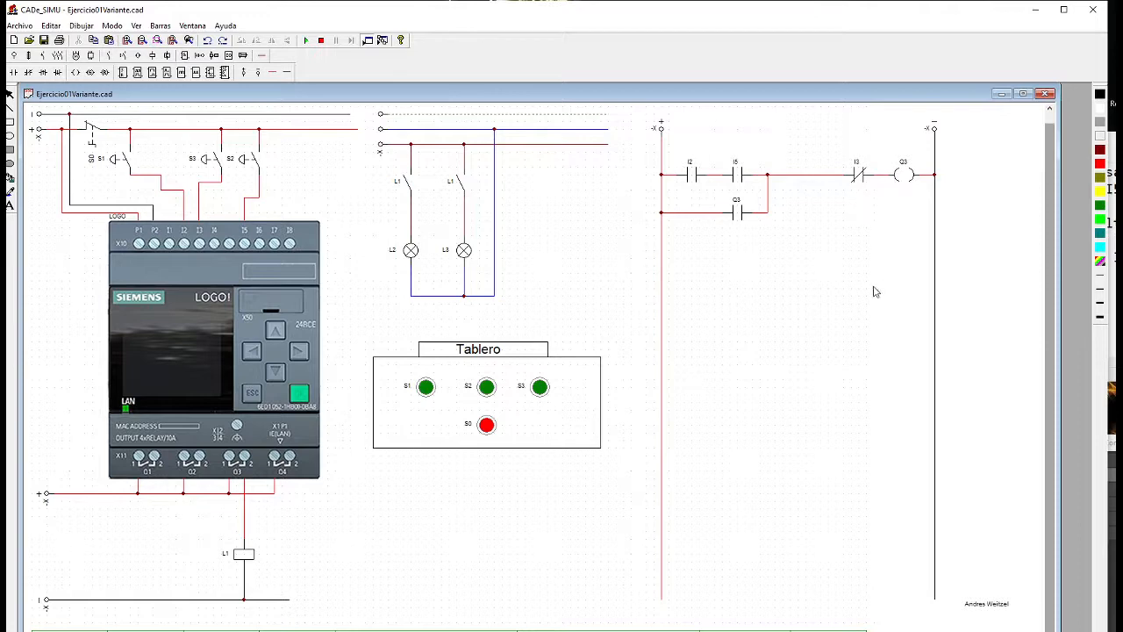
Start the simulation, activate pushbuttons S1 and S2 together, and release both to test the Q3 latch
left_click(306, 41)
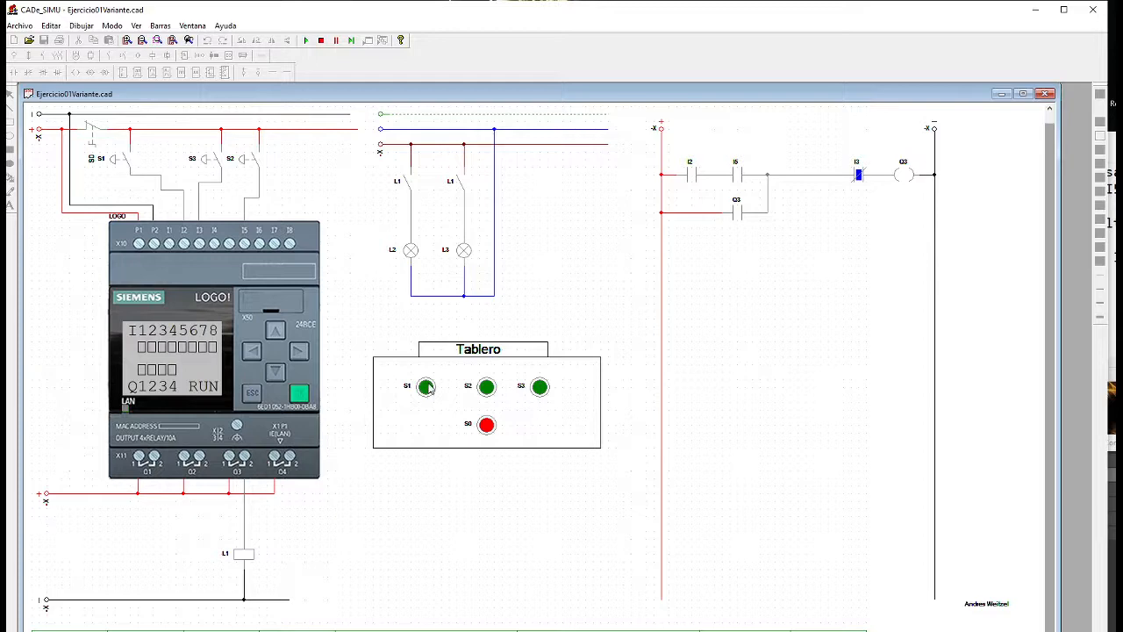
left_click(427, 387)
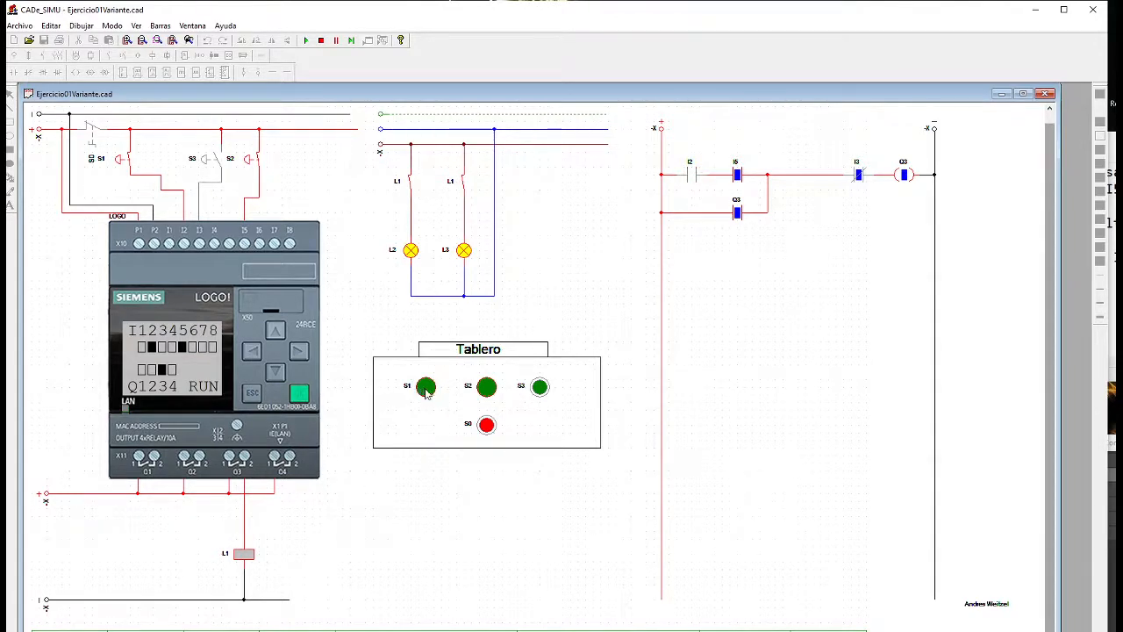
left_click(428, 394)
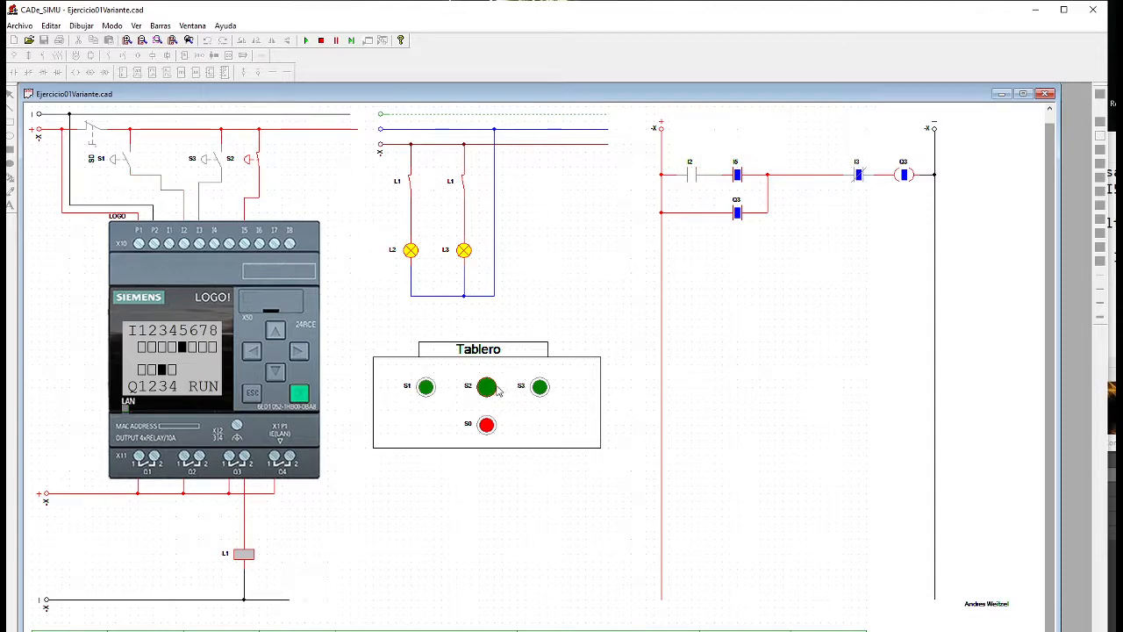
left_click(495, 392)
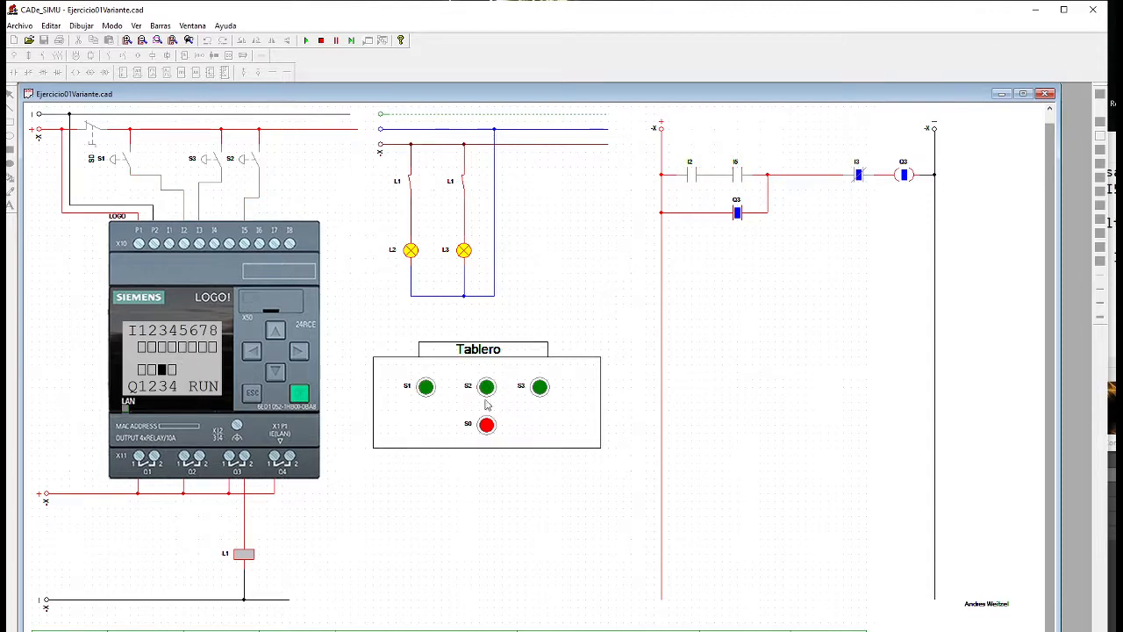
Operate S3 to test switching off the lamps, and activate S1 and S2 again to test restarting them
left_click(537, 390)
left_click(426, 387)
left_click(486, 387)
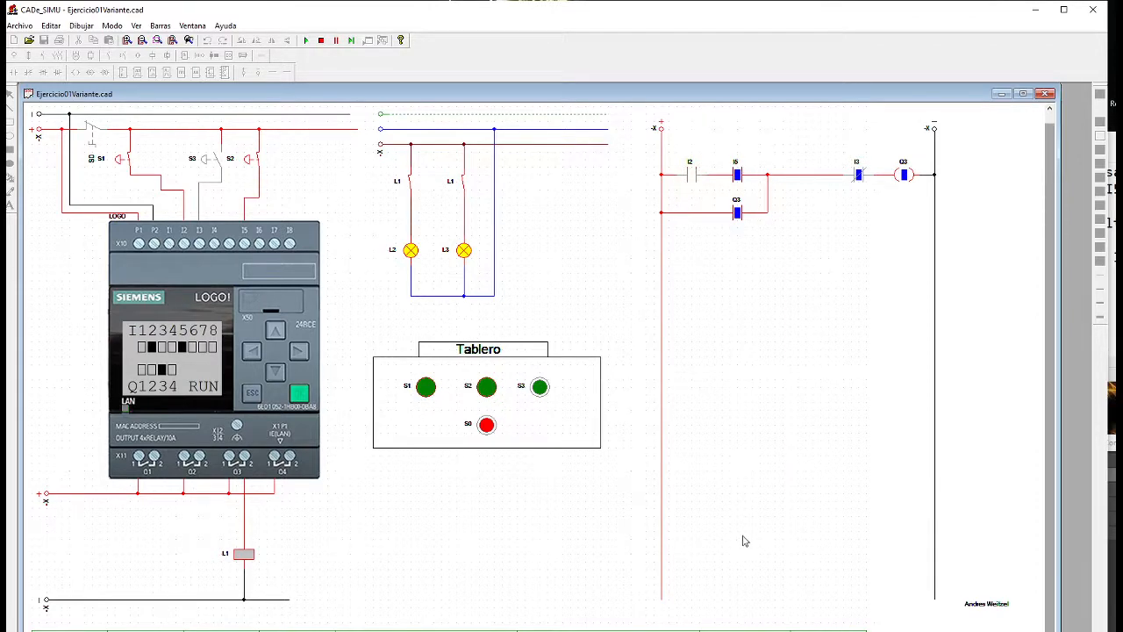
Bring up the Ejercicio01VariantePLC.txt notes over the schematic, review the Q3 and I3 requirements, and move the notes back aside
key("alt+Tab")
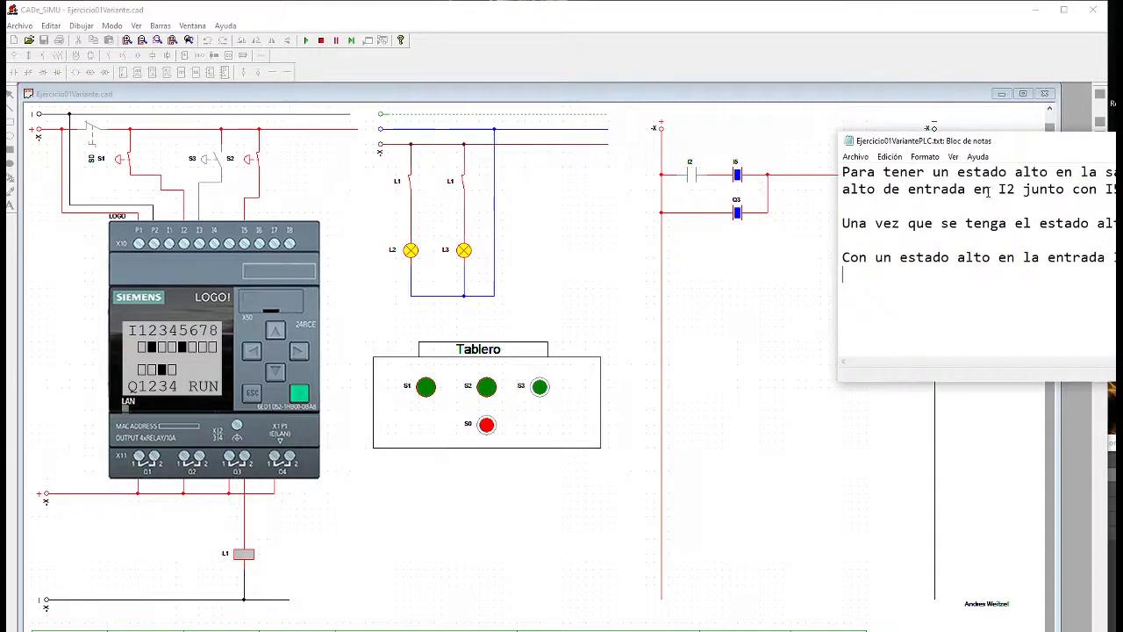
left_click_drag(981, 148, 588, 170)
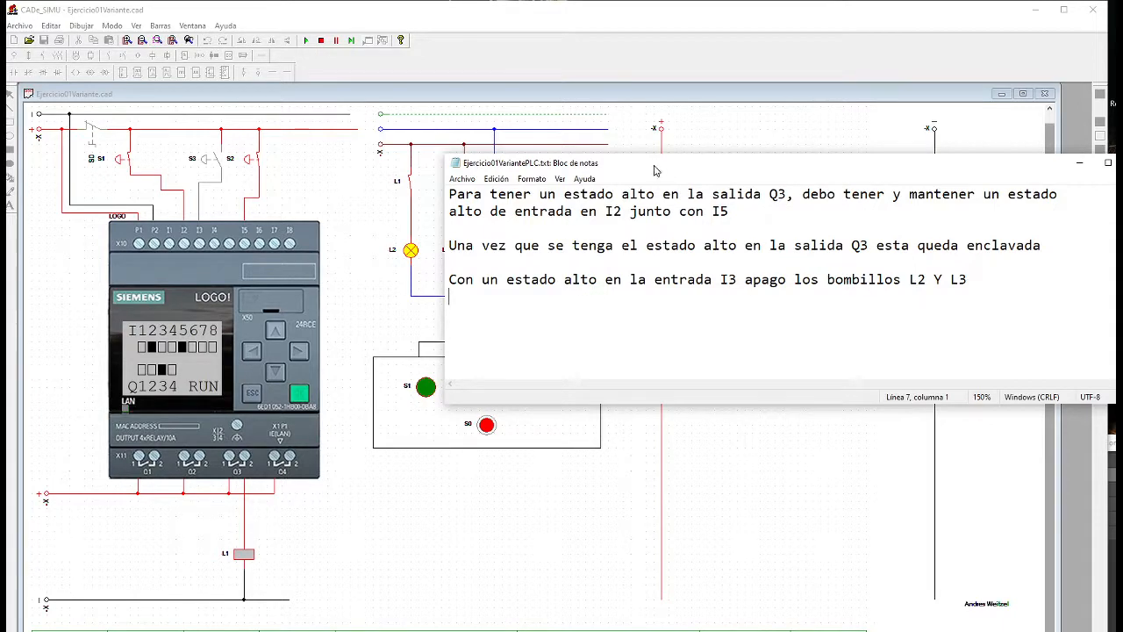
left_click_drag(652, 171, 1083, 179)
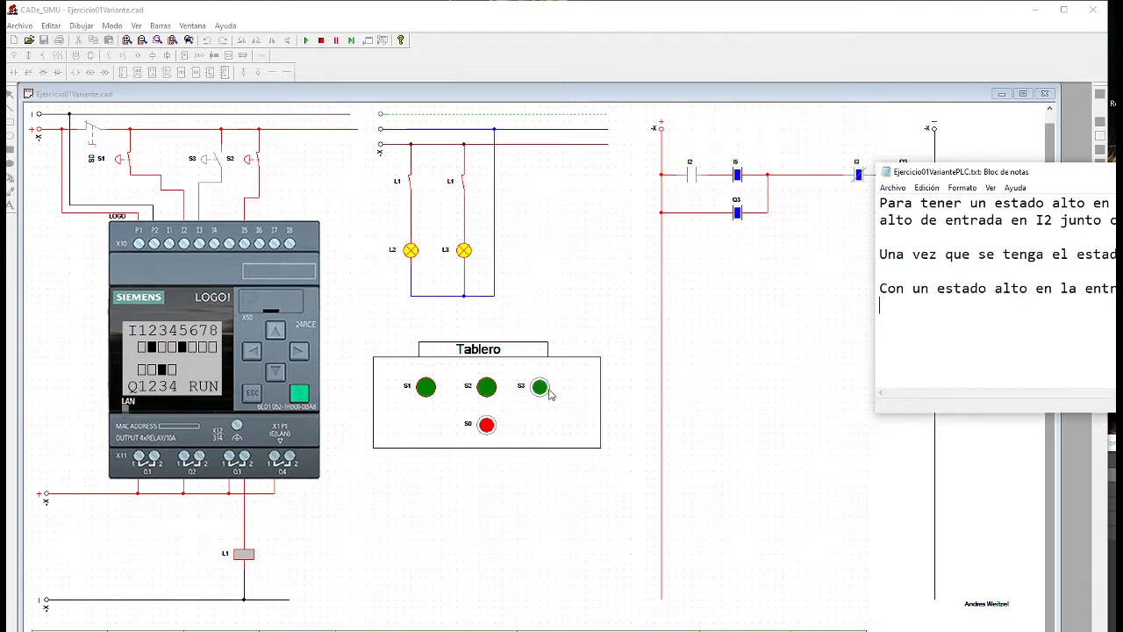
left_click_drag(913, 172, 1015, 172)
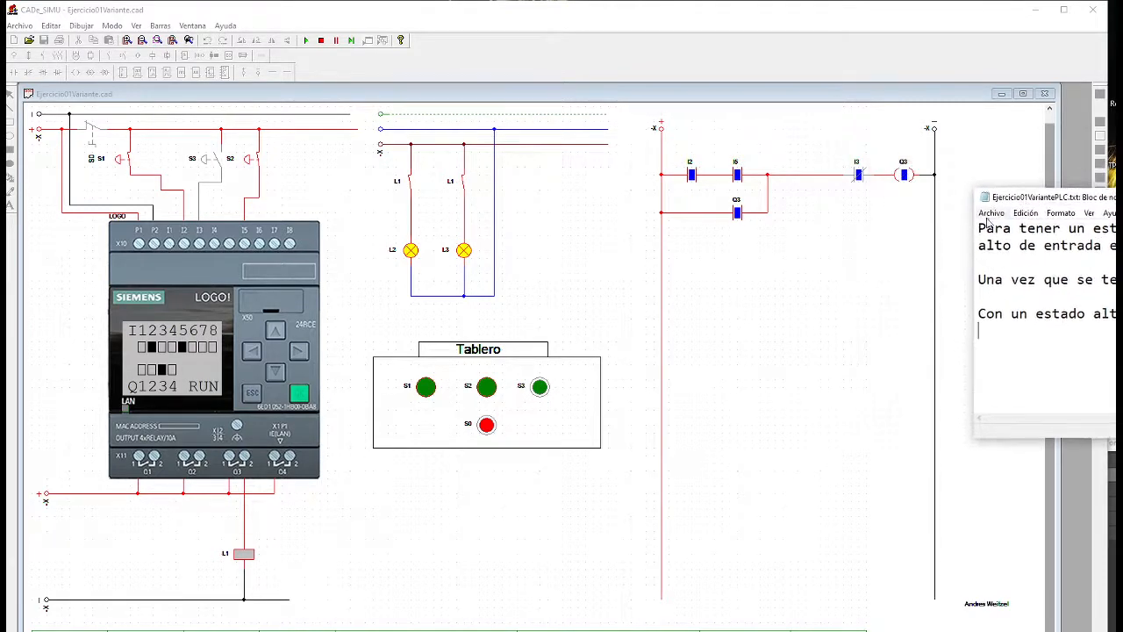
Operate pushbutton S3 on the Tablero repeatedly while S1 and S2 stay active to test switching off lamps L2 and L3
left_click(540, 388)
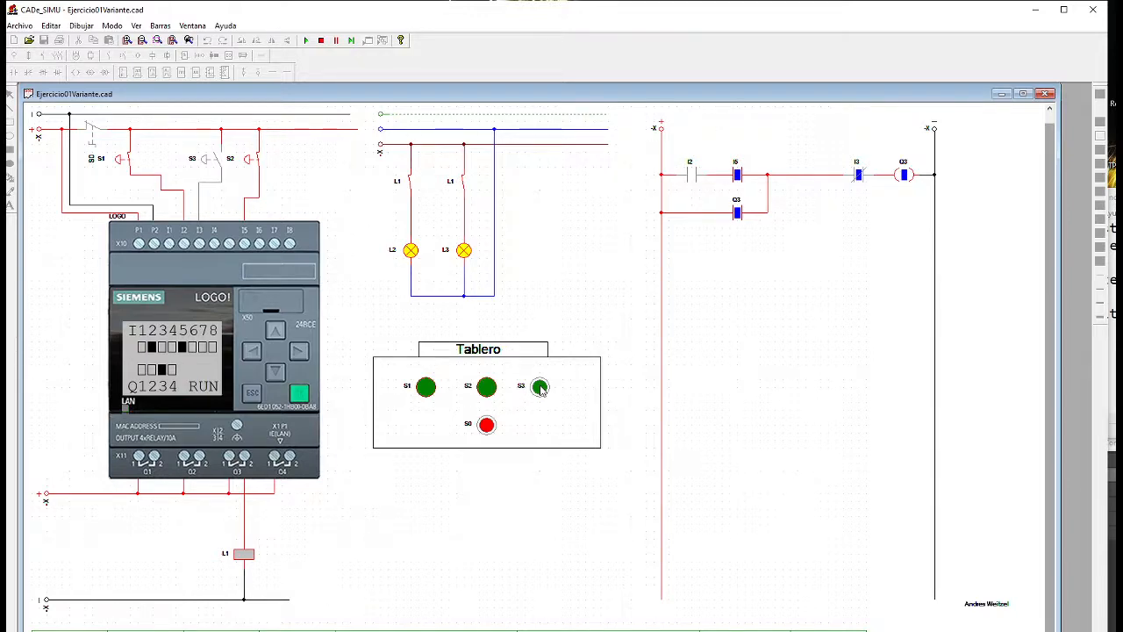
left_click(541, 389)
left_click(541, 388)
left_click(540, 389)
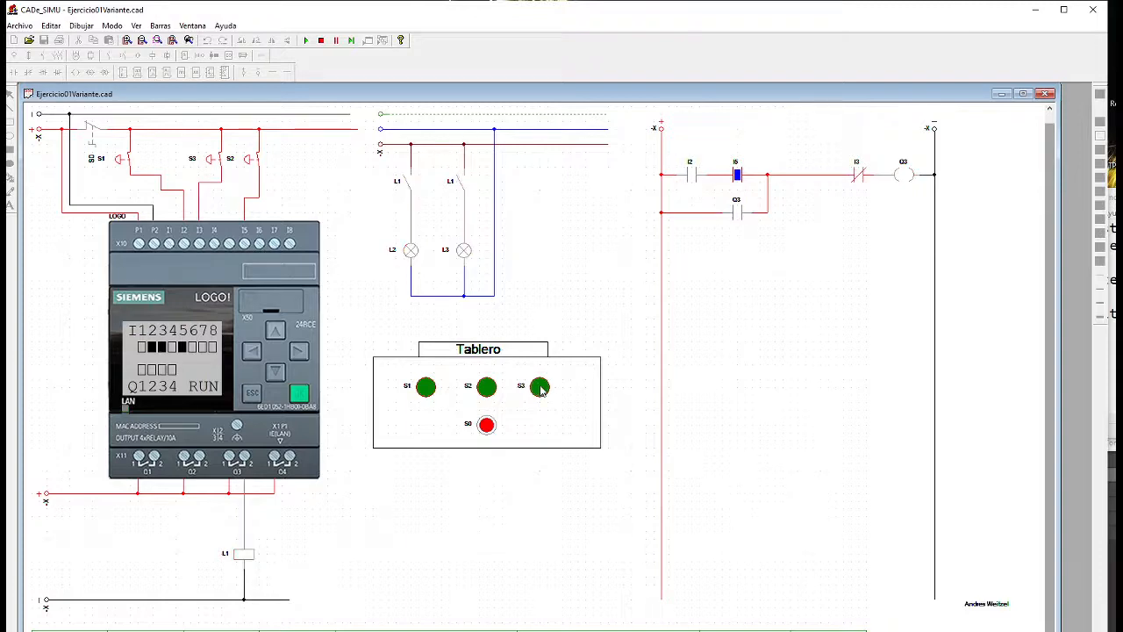
left_click(541, 389)
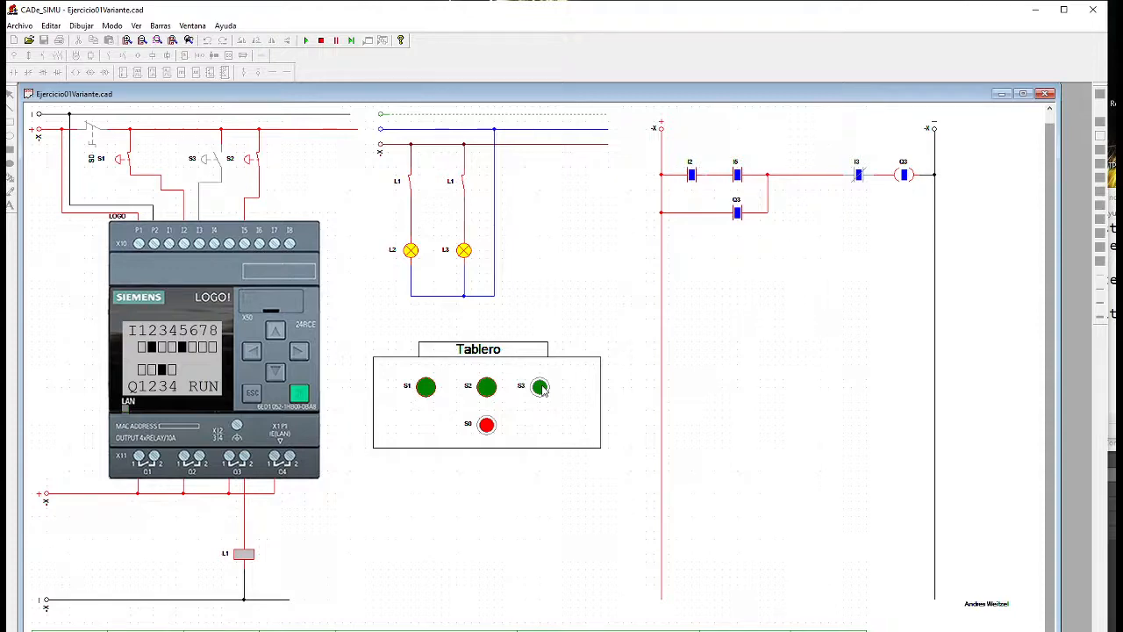
left_click(540, 389)
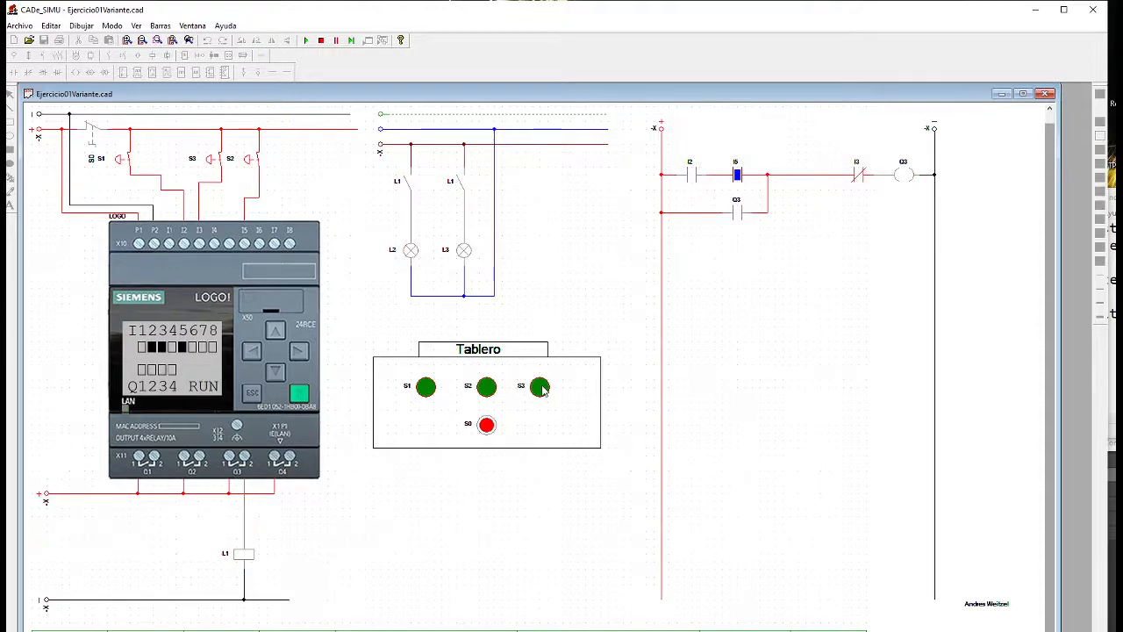